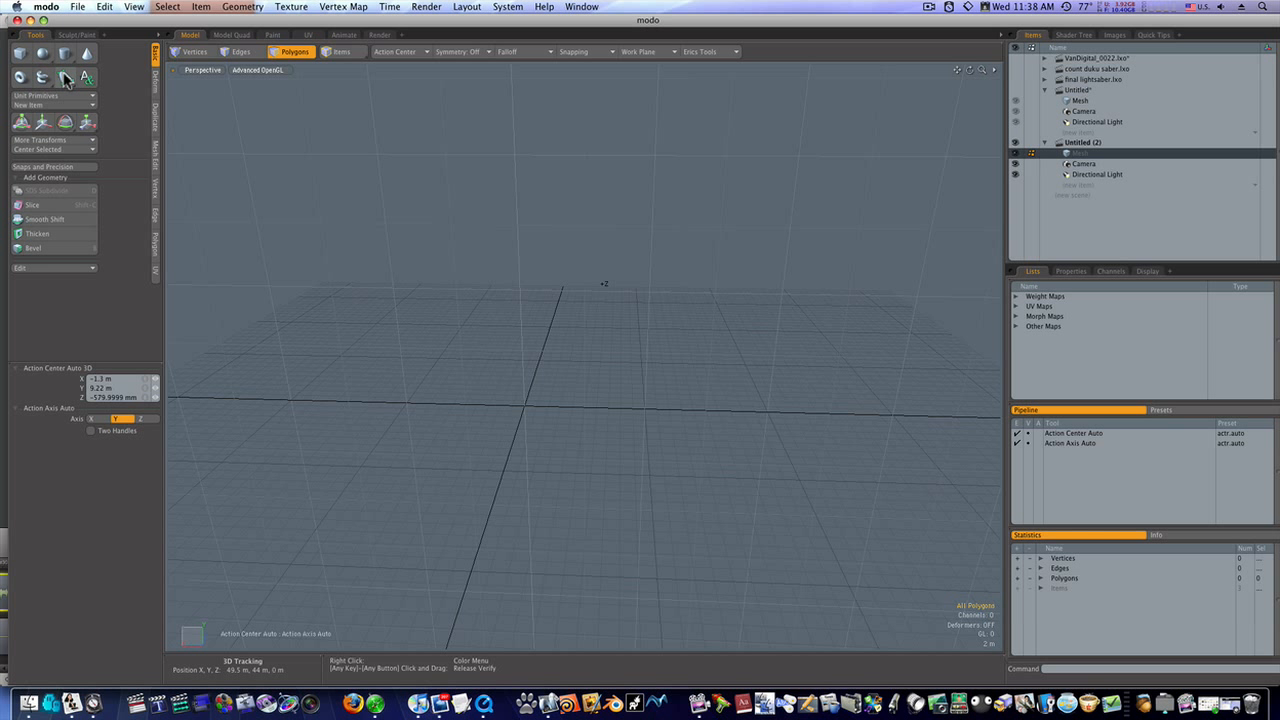
pyautogui.click(65, 78)
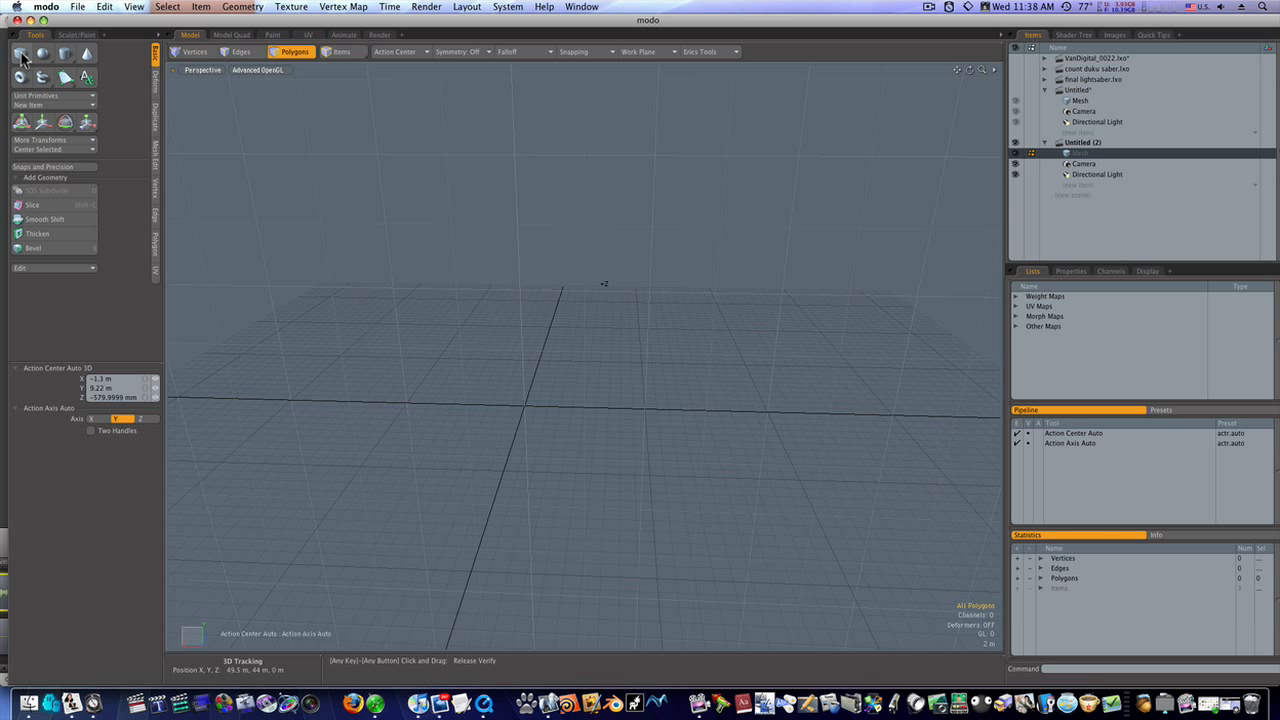
pyautogui.click(20, 54)
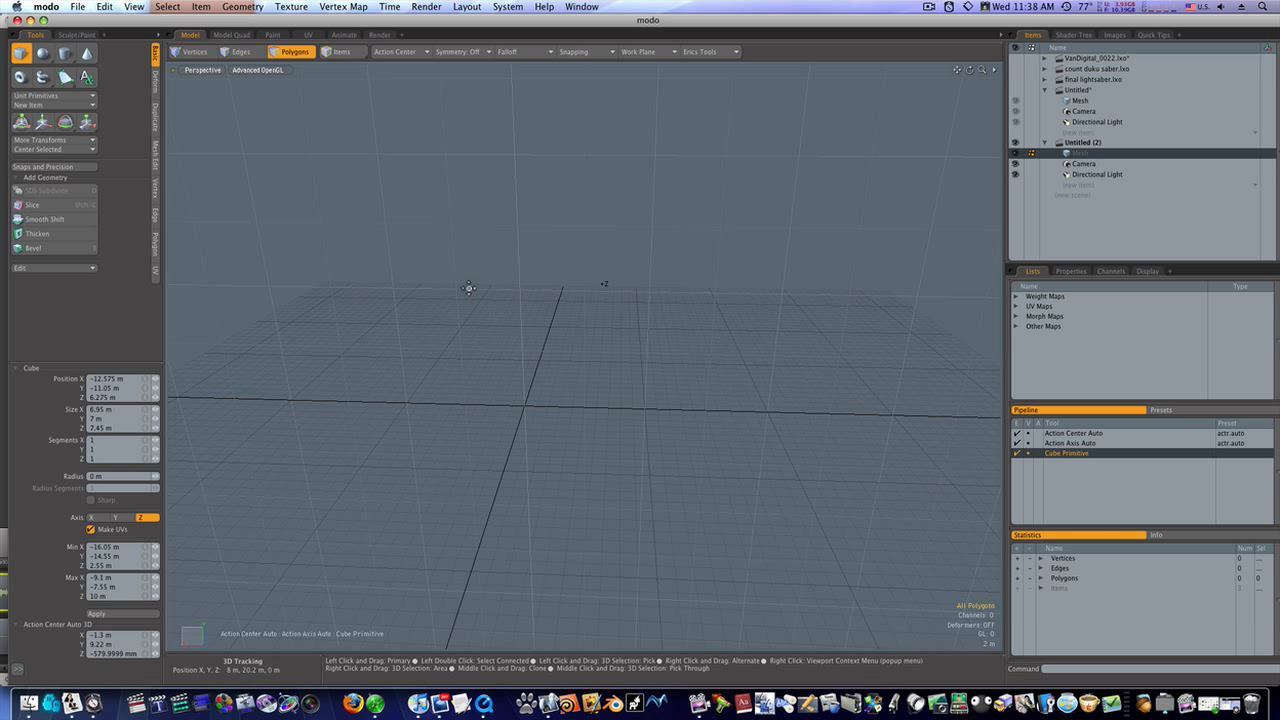
pyautogui.moveTo(469, 288); pyautogui.dragTo(692, 418)
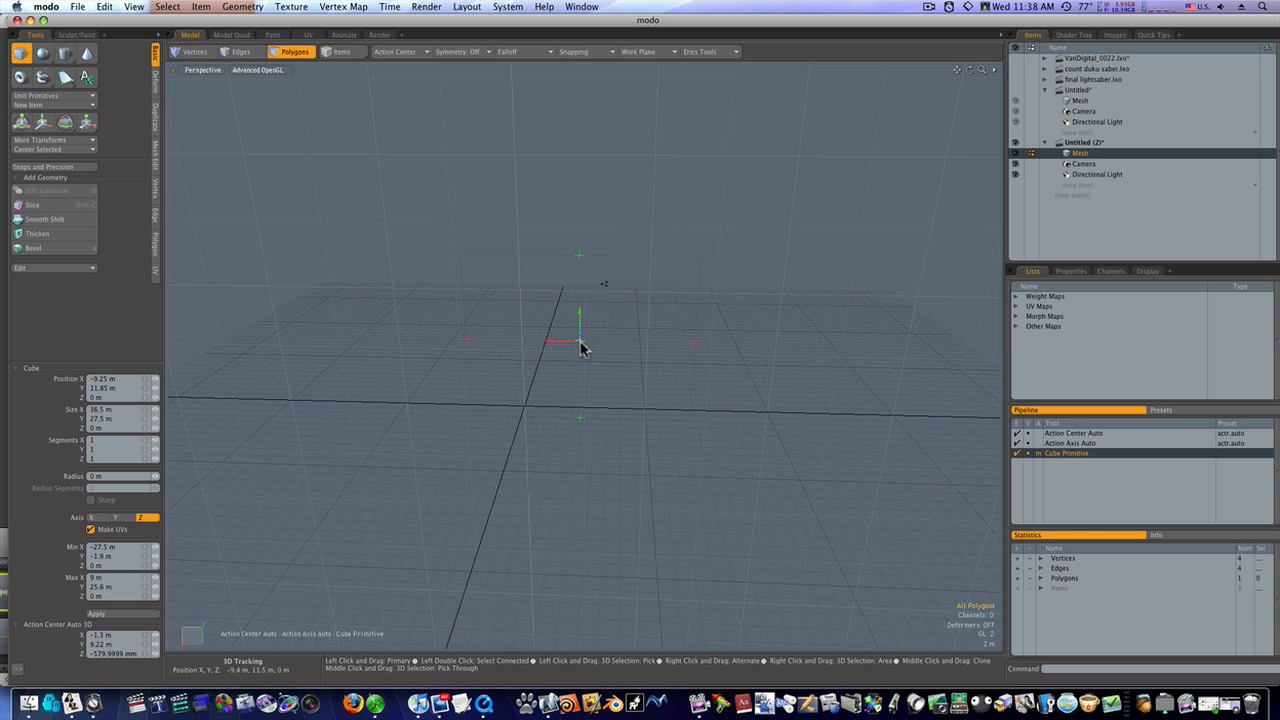
pyautogui.moveTo(583, 347); pyautogui.dragTo(579, 342)
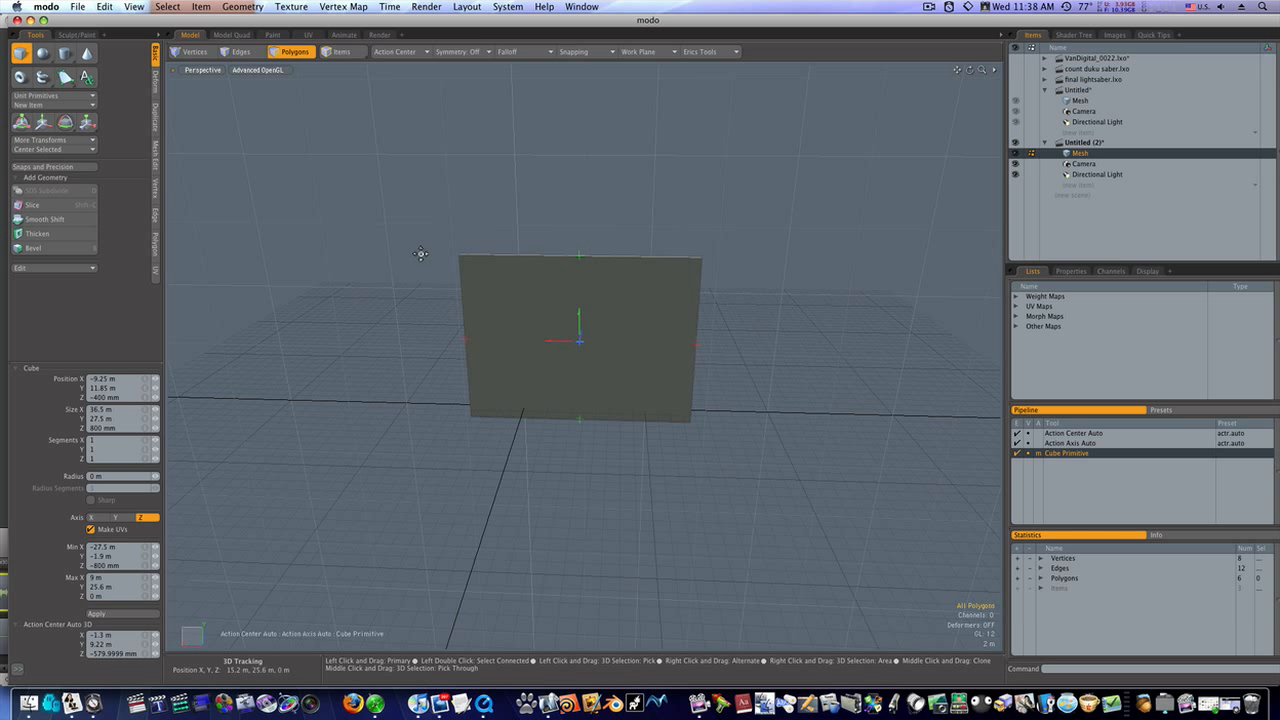
pyautogui.press('super+z')
pyautogui.press('super+z')
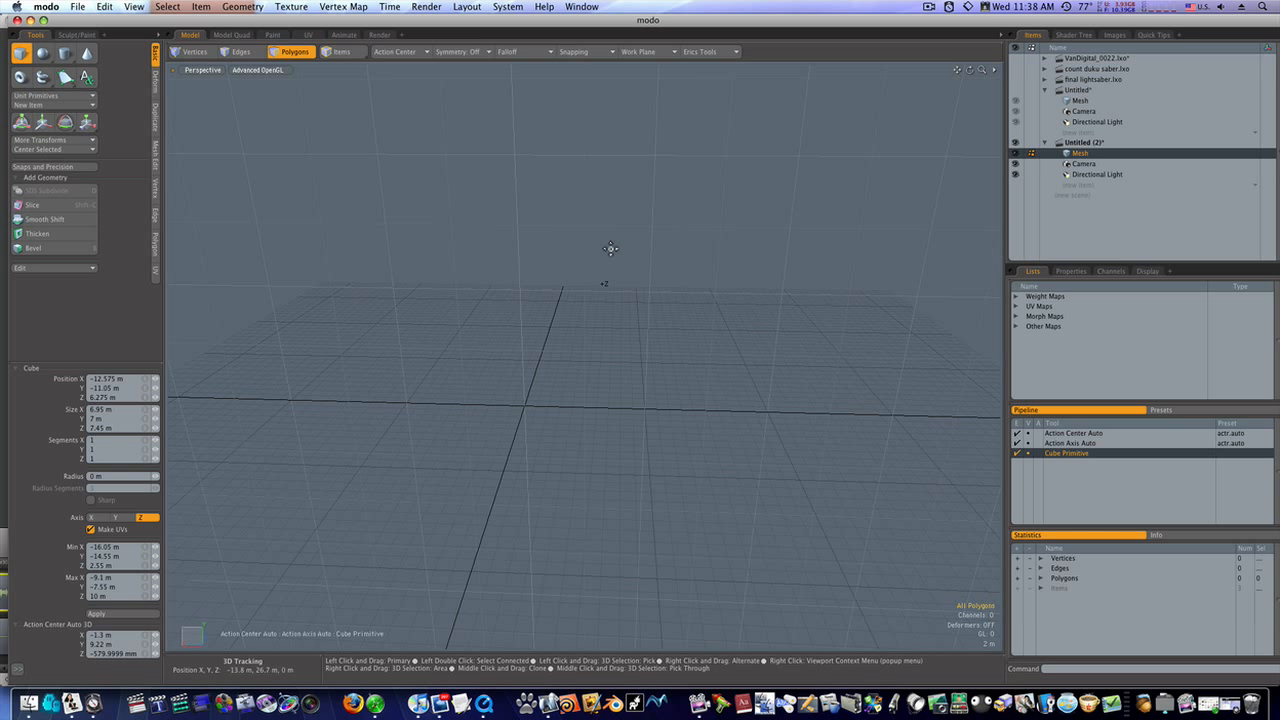
pyautogui.press('space')
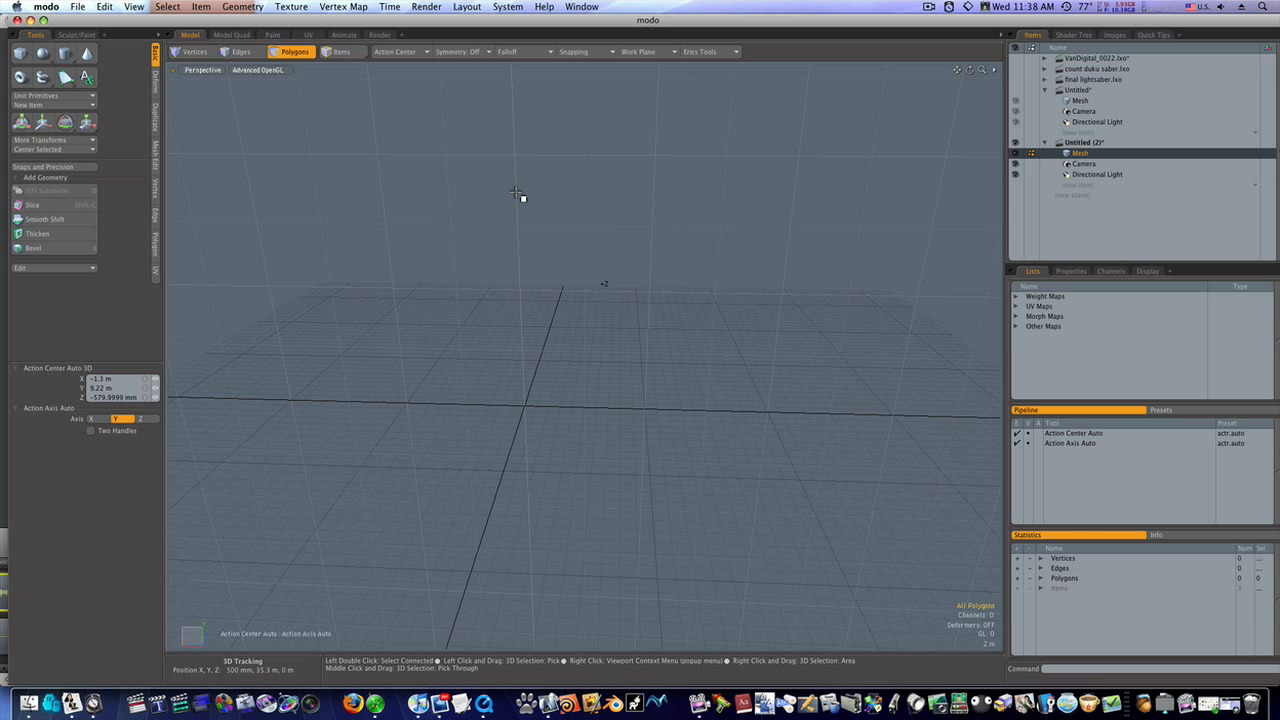
pyautogui.keyDown('alt'); pyautogui.moveTo(528, 209); pyautogui.dragTo(541, 267); pyautogui.keyUp('alt')
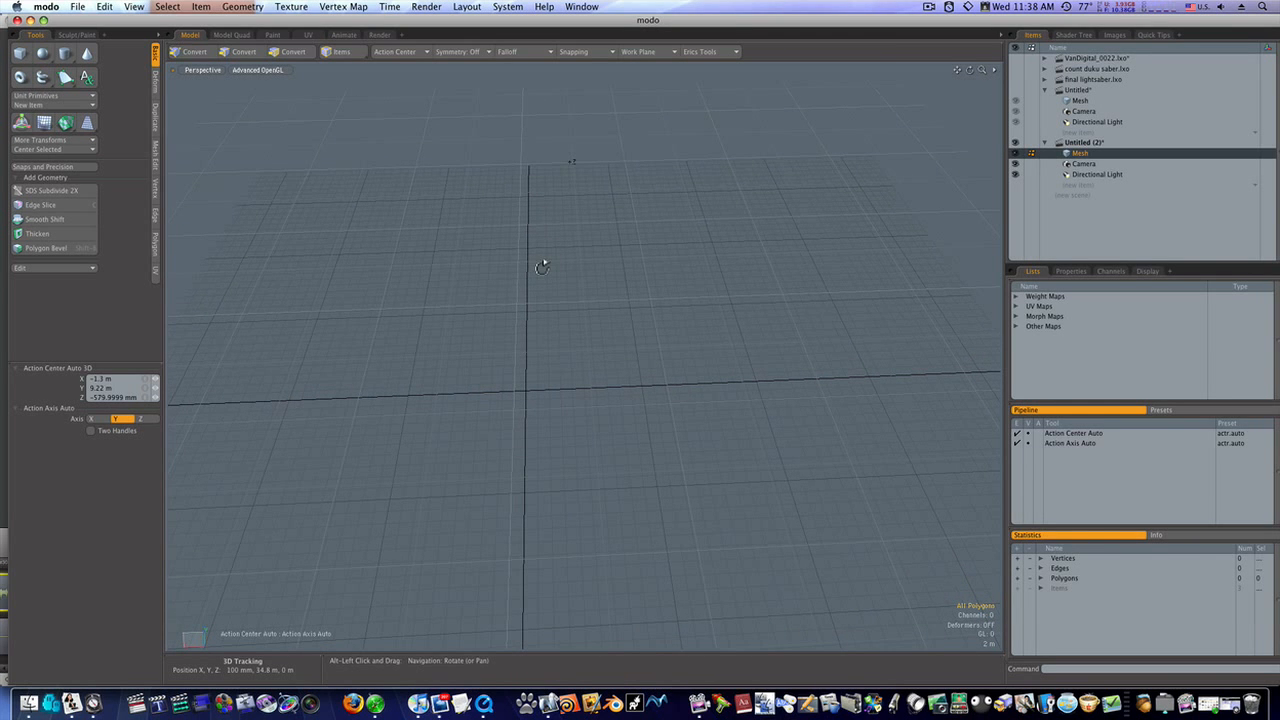
pyautogui.click(20, 53)
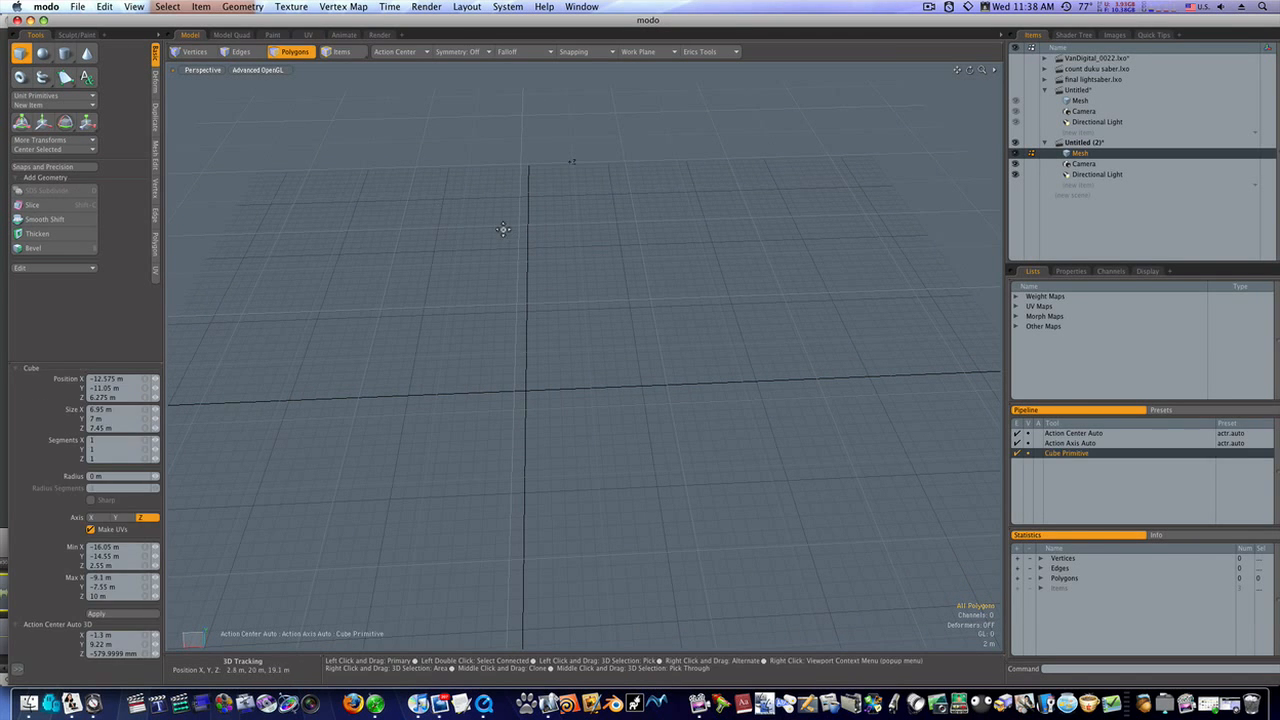
pyautogui.moveTo(503, 229); pyautogui.dragTo(952, 548)
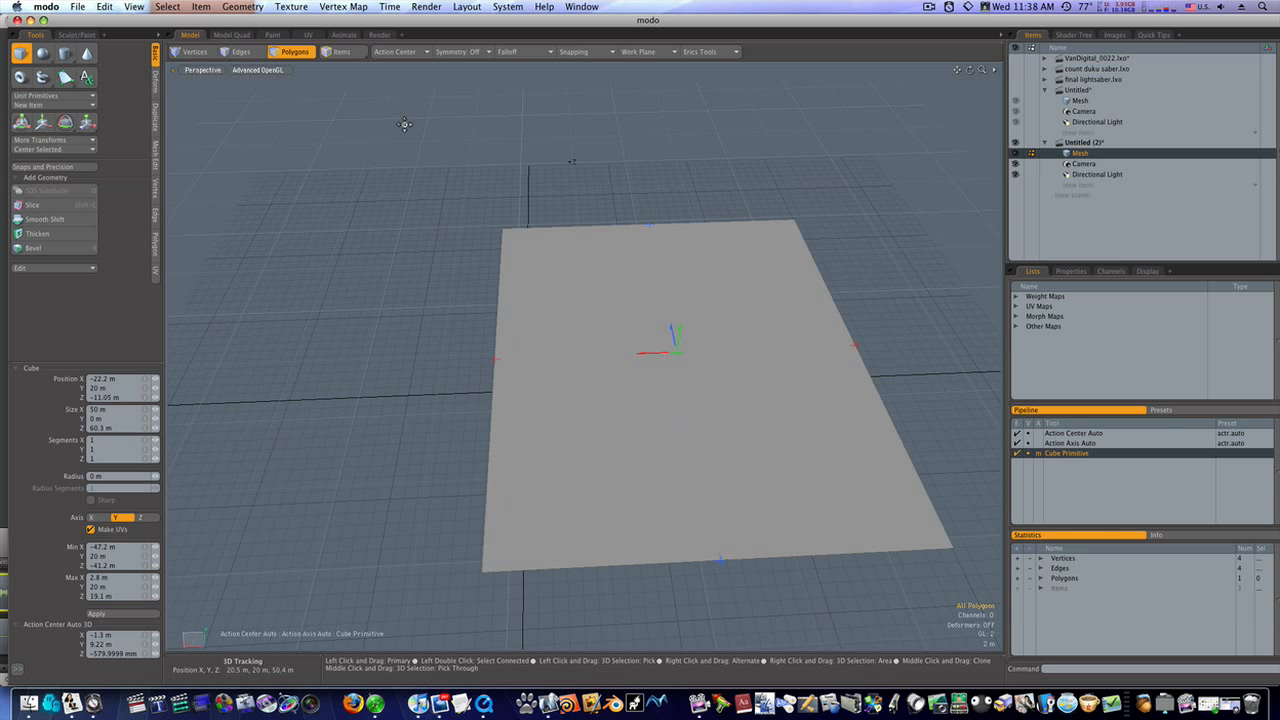
pyautogui.moveTo(676, 353); pyautogui.dragTo(678, 343)
pyautogui.press('super+z')
pyautogui.press('super+z')
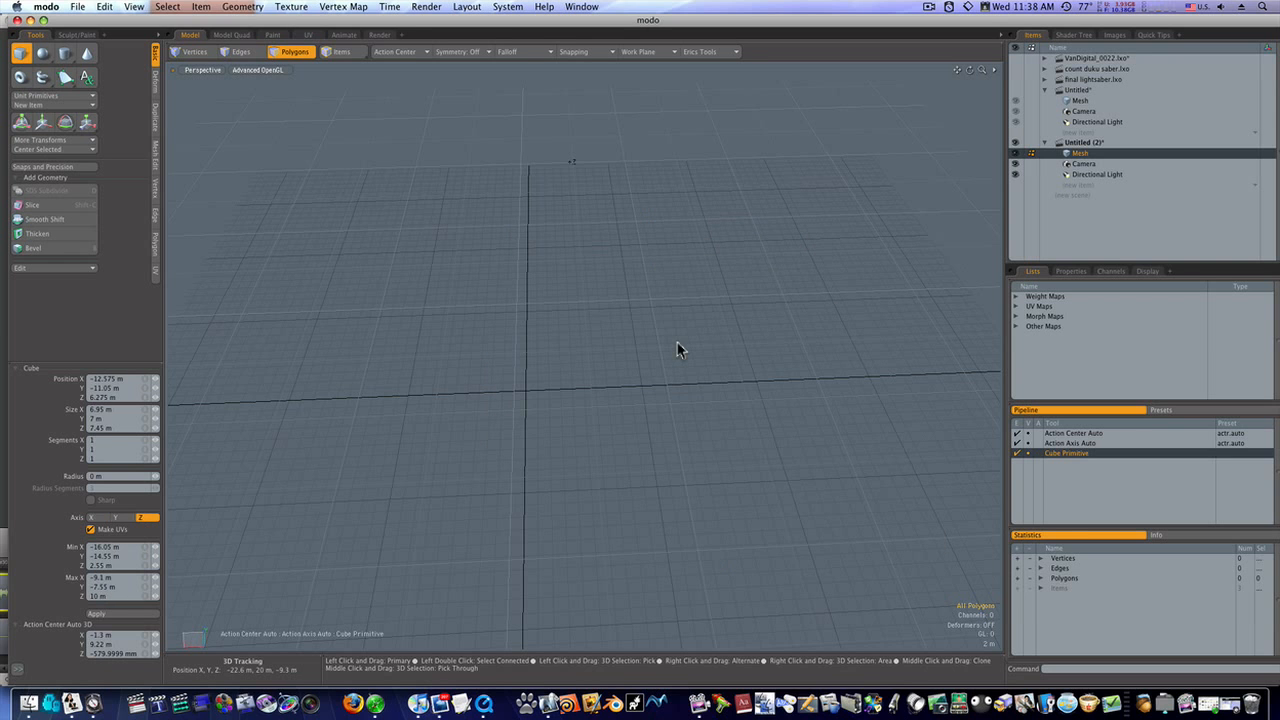
# Create an upright box on the ground grid, about 39.8 m wide, 37.6 m high and 1.5 m thick
pyautogui.keyDown('alt'); pyautogui.moveTo(634, 322); pyautogui.dragTo(606, 246); pyautogui.keyUp('alt')
pyautogui.moveTo(455, 166); pyautogui.dragTo(708, 407)
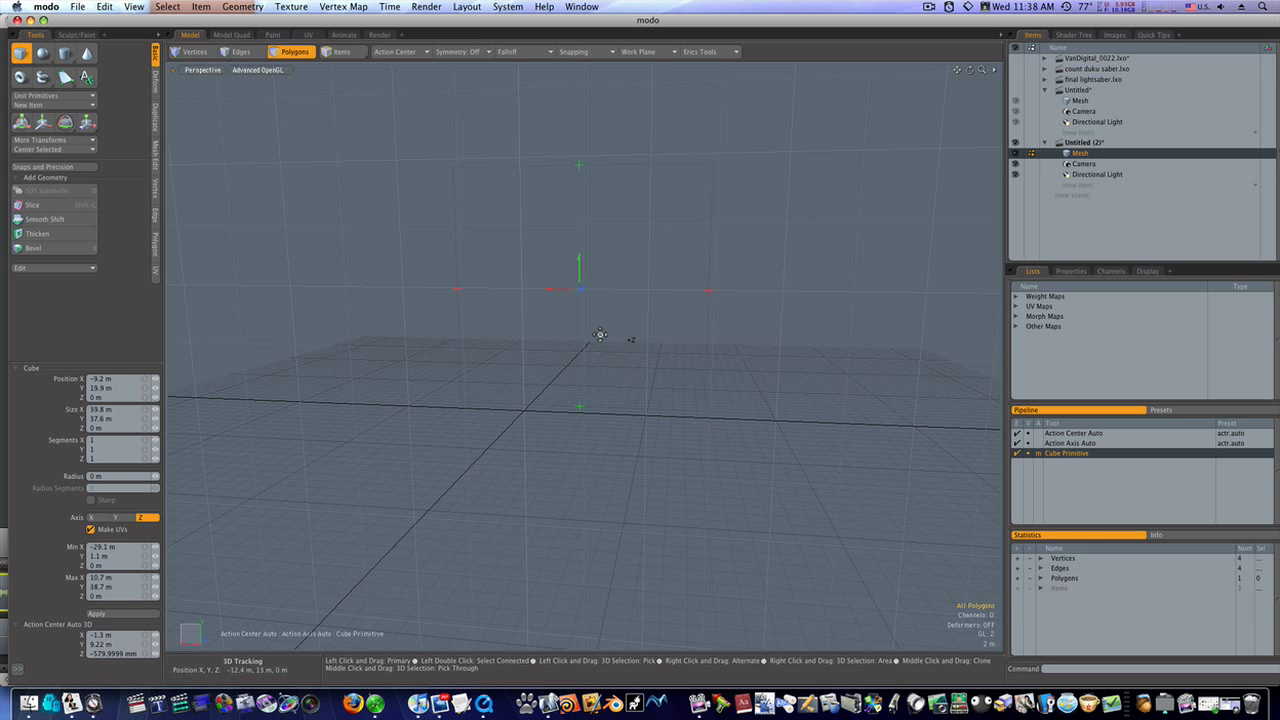
pyautogui.moveTo(580, 294)
pyautogui.mouseDown()
pyautogui.moveTo(580, 277)
pyautogui.moveTo(578, 290)
pyautogui.mouseUp()
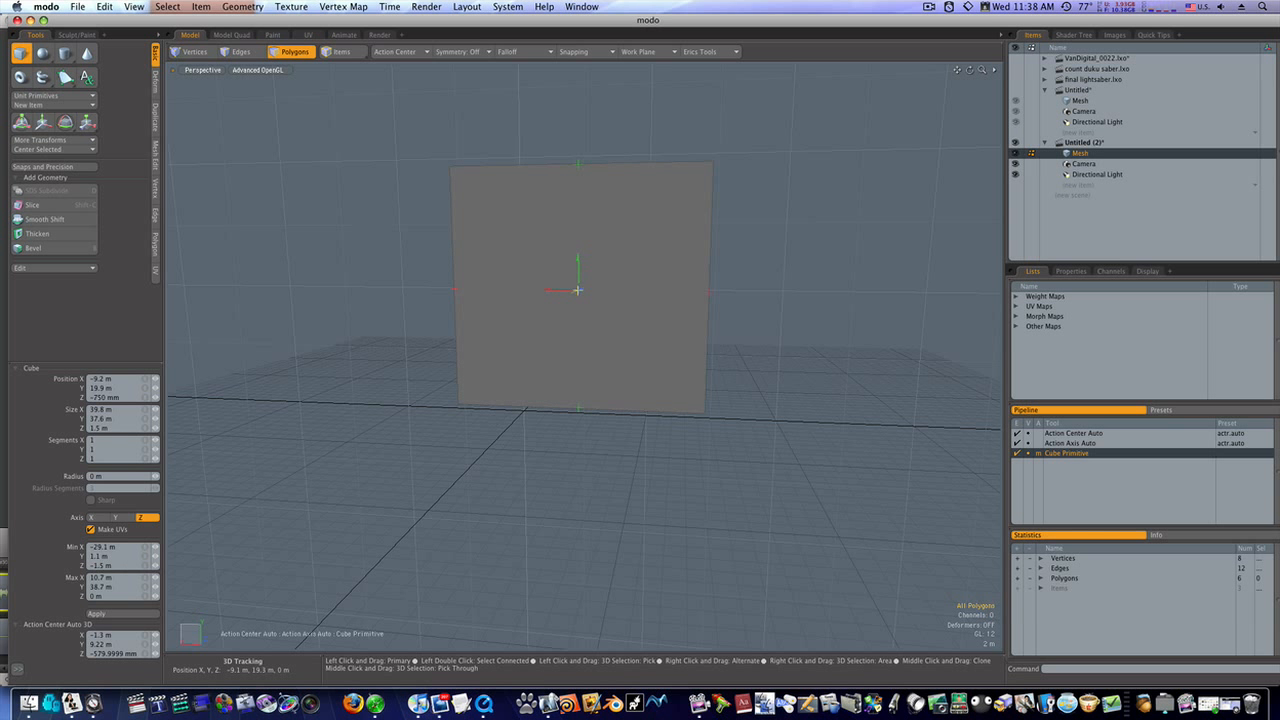
pyautogui.press('space')
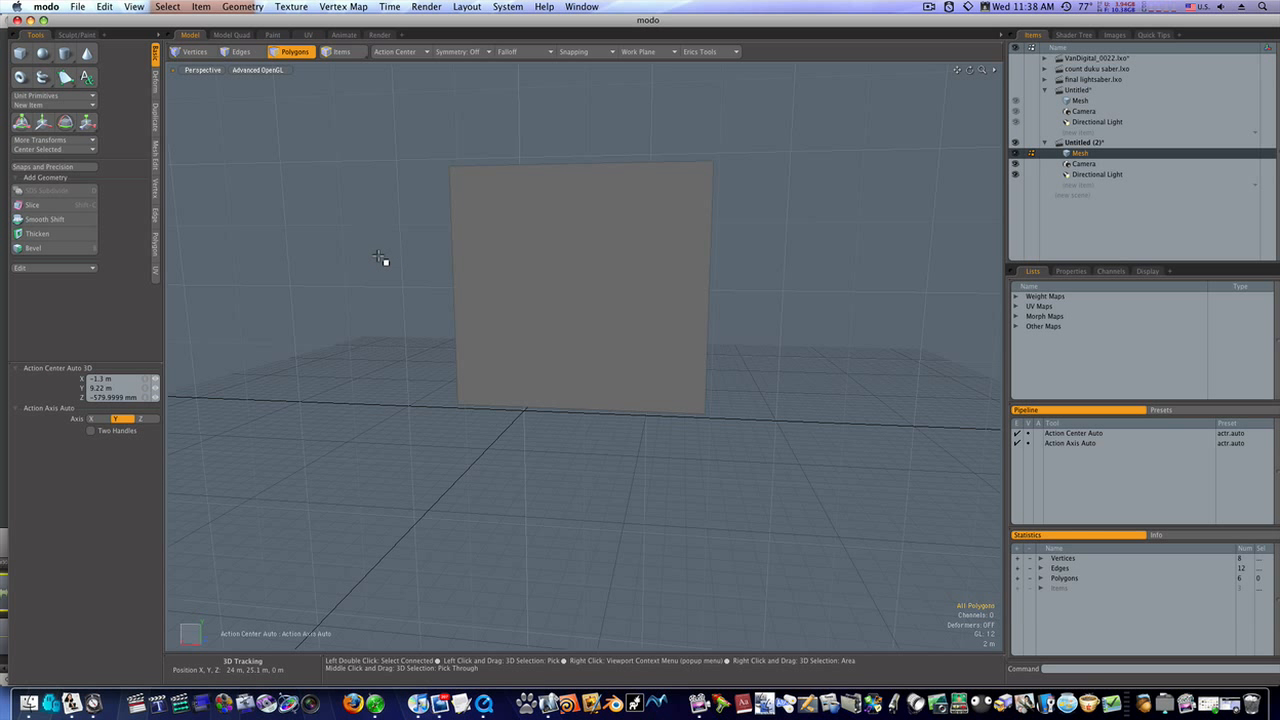
# Subdivide the whole slab with Axis Slice, using 8 slices along X, Y and Z, and clear the selection
pyautogui.doubleClick(511, 224)
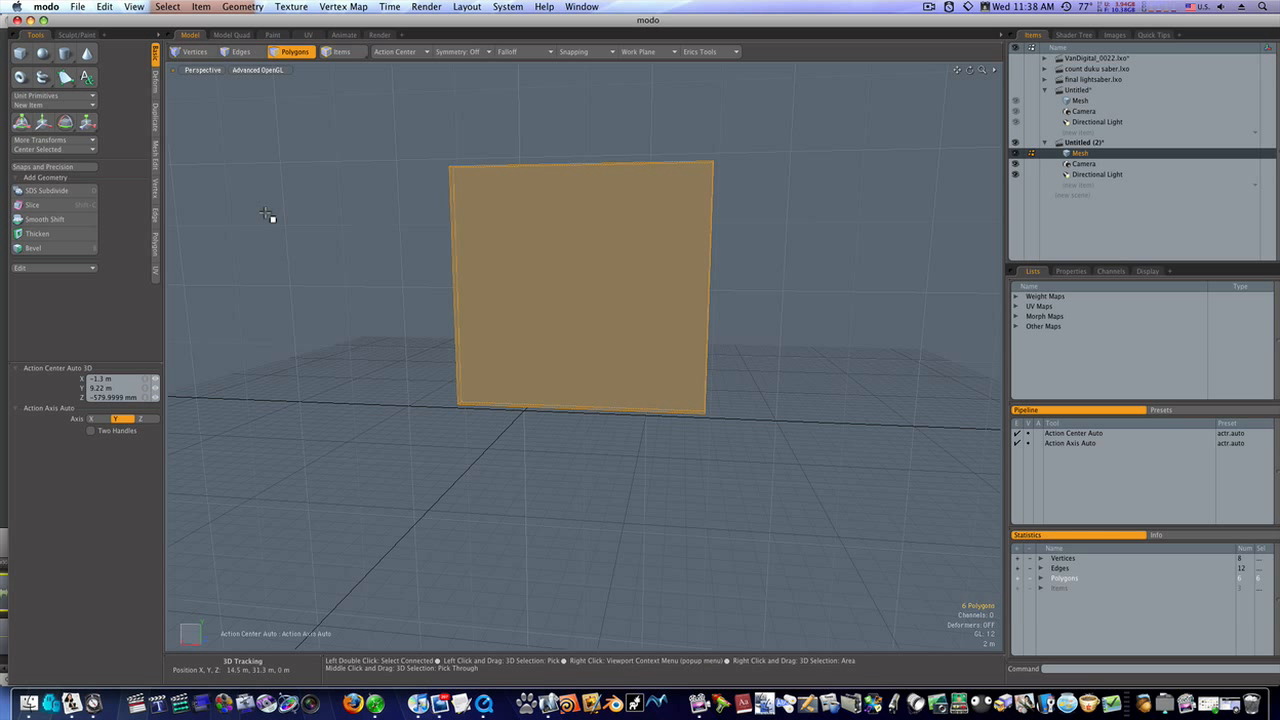
pyautogui.click(155, 158)
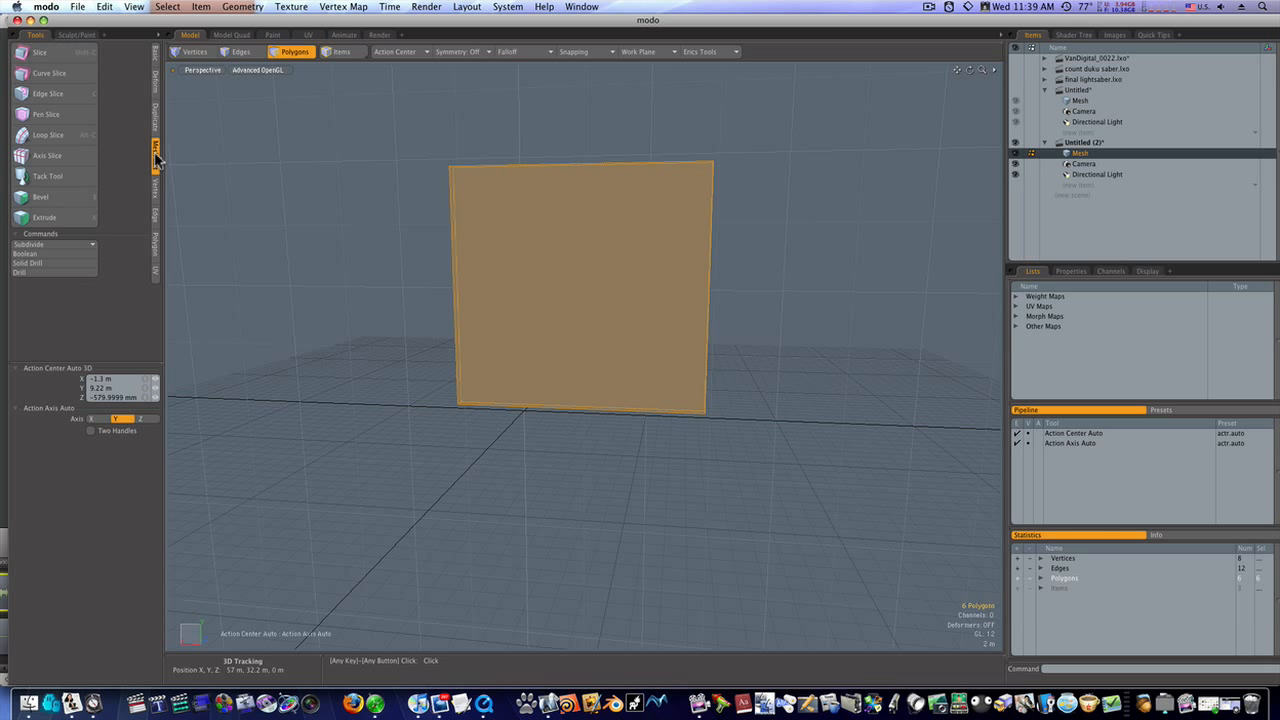
pyautogui.click(80, 155)
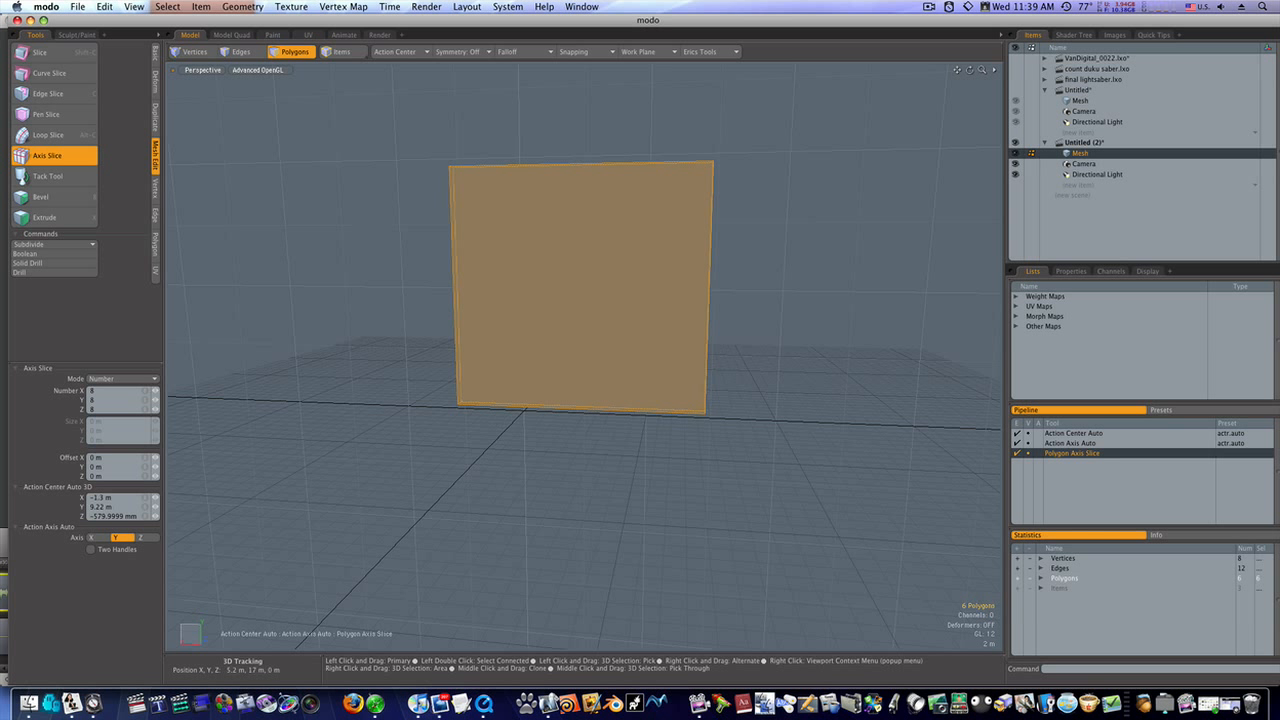
pyautogui.click(490, 305)
pyautogui.press('space')
pyautogui.click(456, 298)
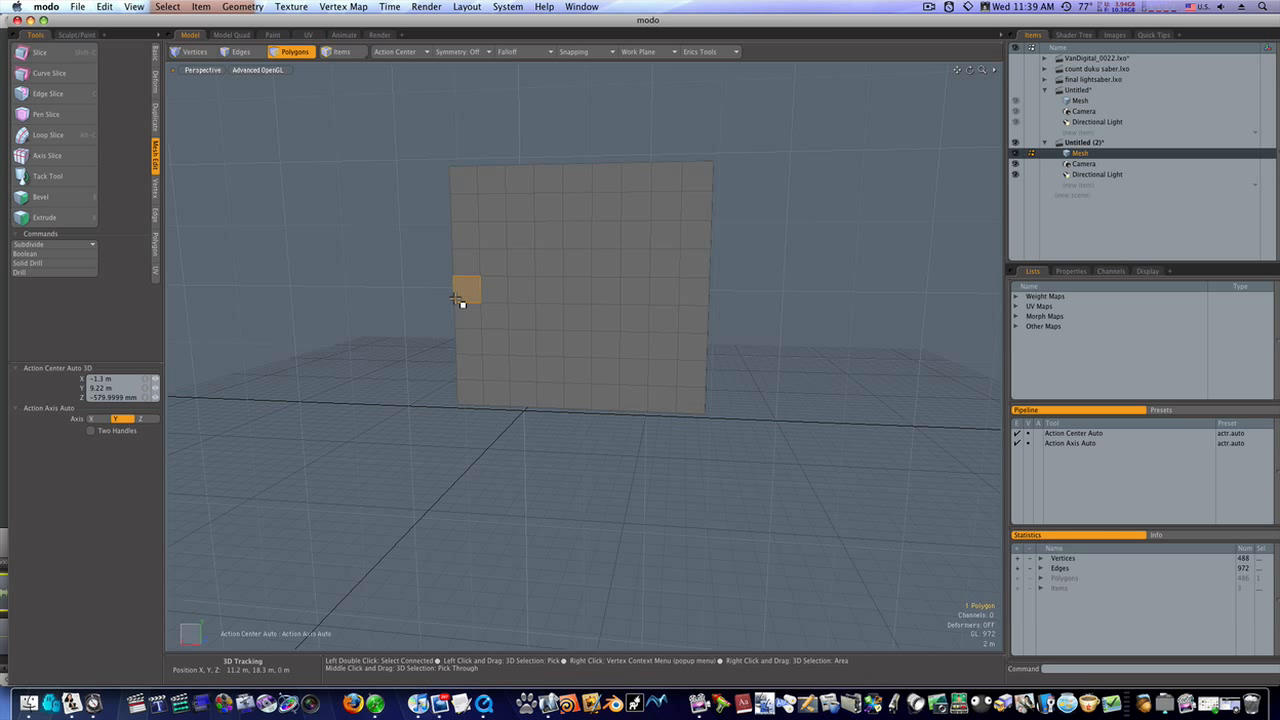
pyautogui.click(396, 282)
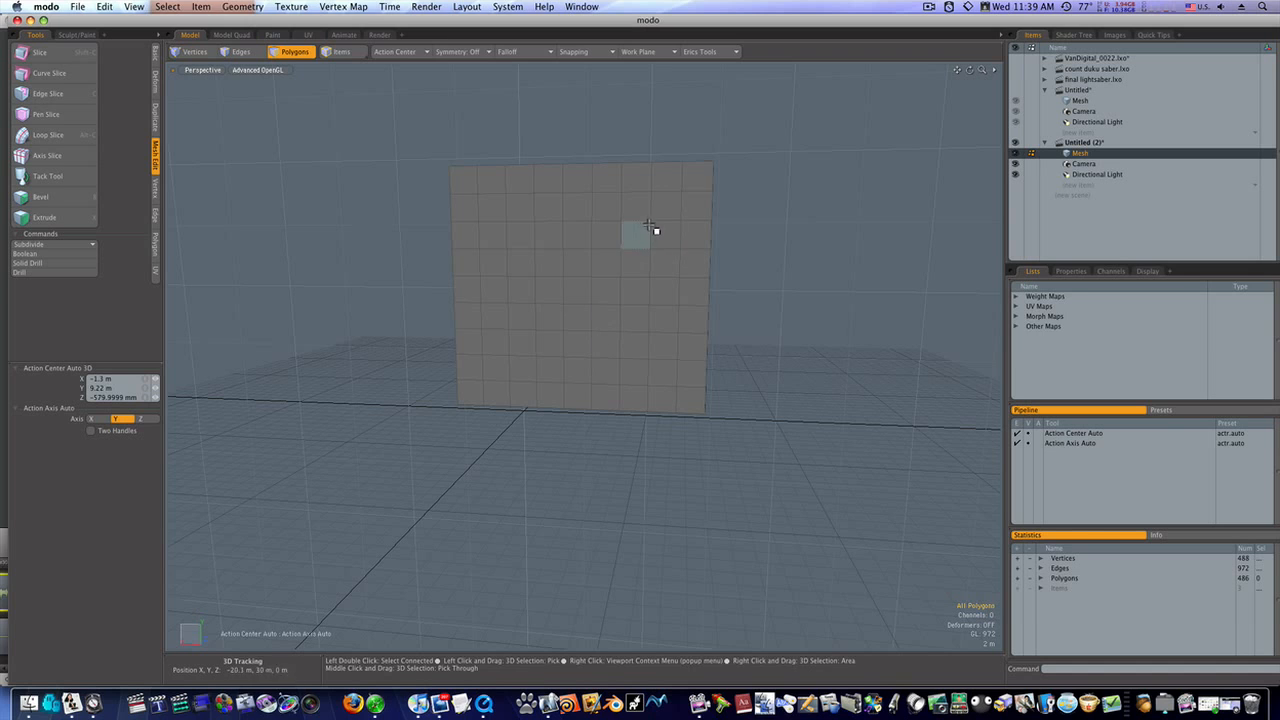
# Select the 2 by 2 block of polygons near the slab's centre on one face and the matching four on the opposite face
pyautogui.moveTo(646, 237)
pyautogui.keyDown('alt'); pyautogui.mouseDown()
pyautogui.moveTo(606, 277)
pyautogui.moveTo(334, 263)
pyautogui.moveTo(574, 274)
pyautogui.moveTo(566, 288)
pyautogui.moveTo(569, 271)
pyautogui.moveTo(414, 286)
pyautogui.moveTo(563, 302)
pyautogui.moveTo(606, 280)
pyautogui.moveTo(585, 278)
pyautogui.moveTo(586, 290)
pyautogui.moveTo(799, 292)
pyautogui.mouseUp(); pyautogui.keyUp('alt')
pyautogui.press('3')
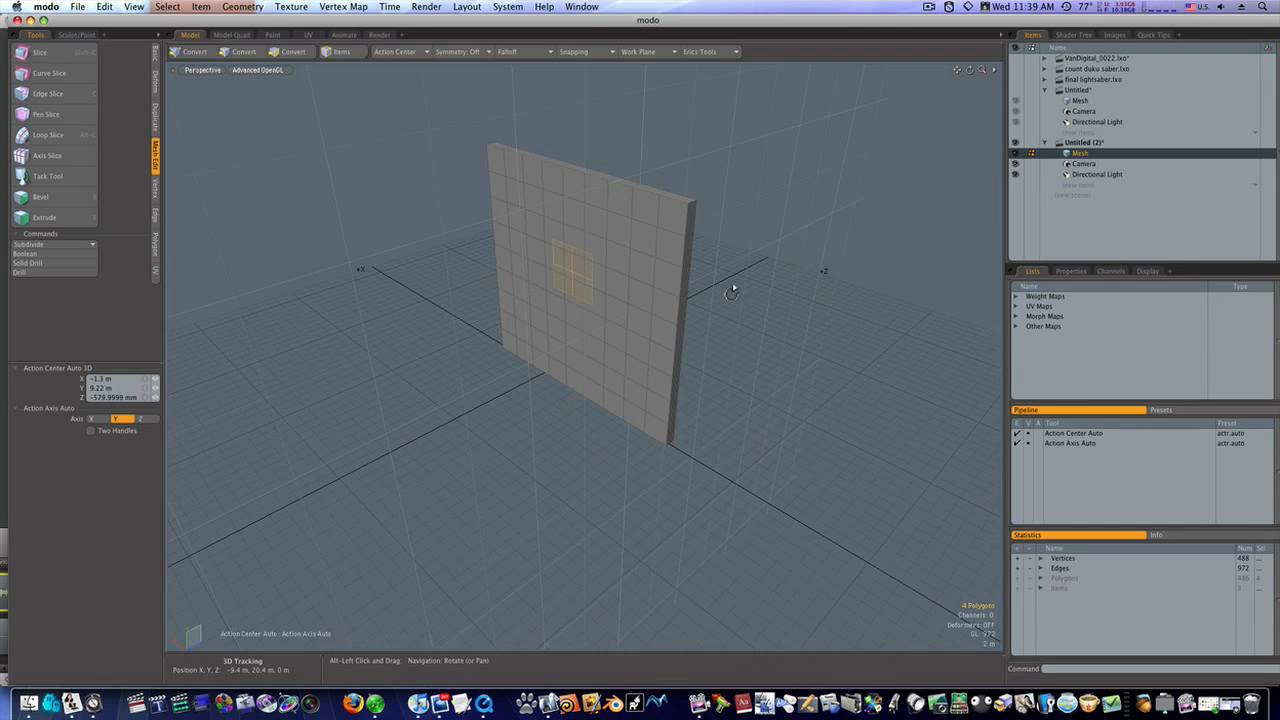
pyautogui.keyDown('alt'); pyautogui.moveTo(618, 284); pyautogui.dragTo(703, 260); pyautogui.keyUp('alt')
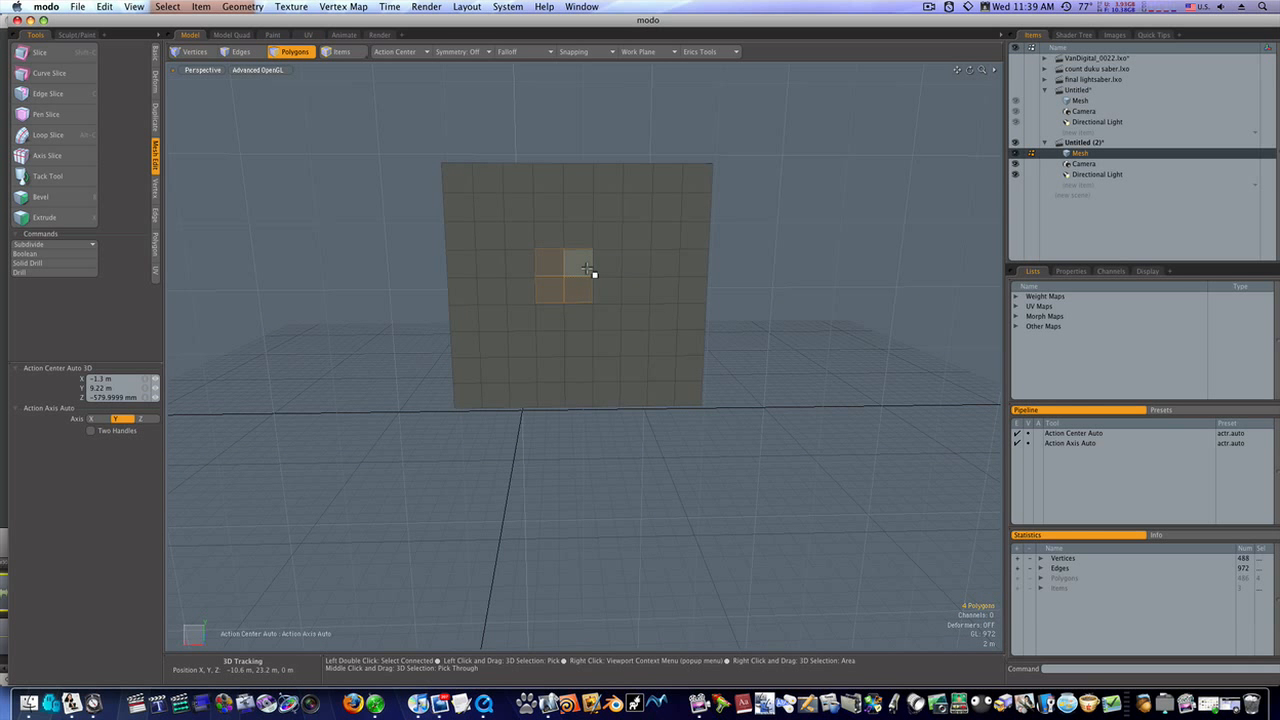
pyautogui.moveTo(568, 268)
pyautogui.keyDown('shift'); pyautogui.mouseDown()
pyautogui.moveTo(560, 280)
pyautogui.moveTo(577, 289)
pyautogui.mouseUp(); pyautogui.keyUp('shift')
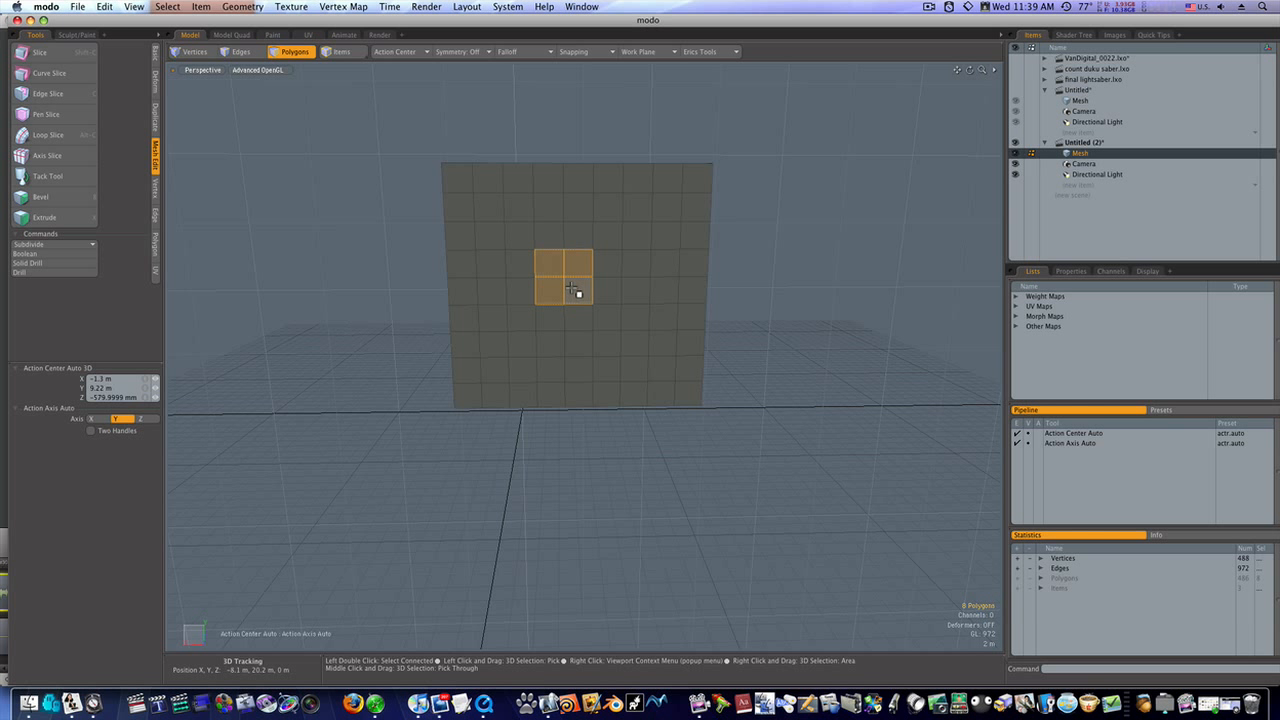
# Bevel the selected polygons on both faces with an inset of 700 mm and no shift
pyautogui.press('b')
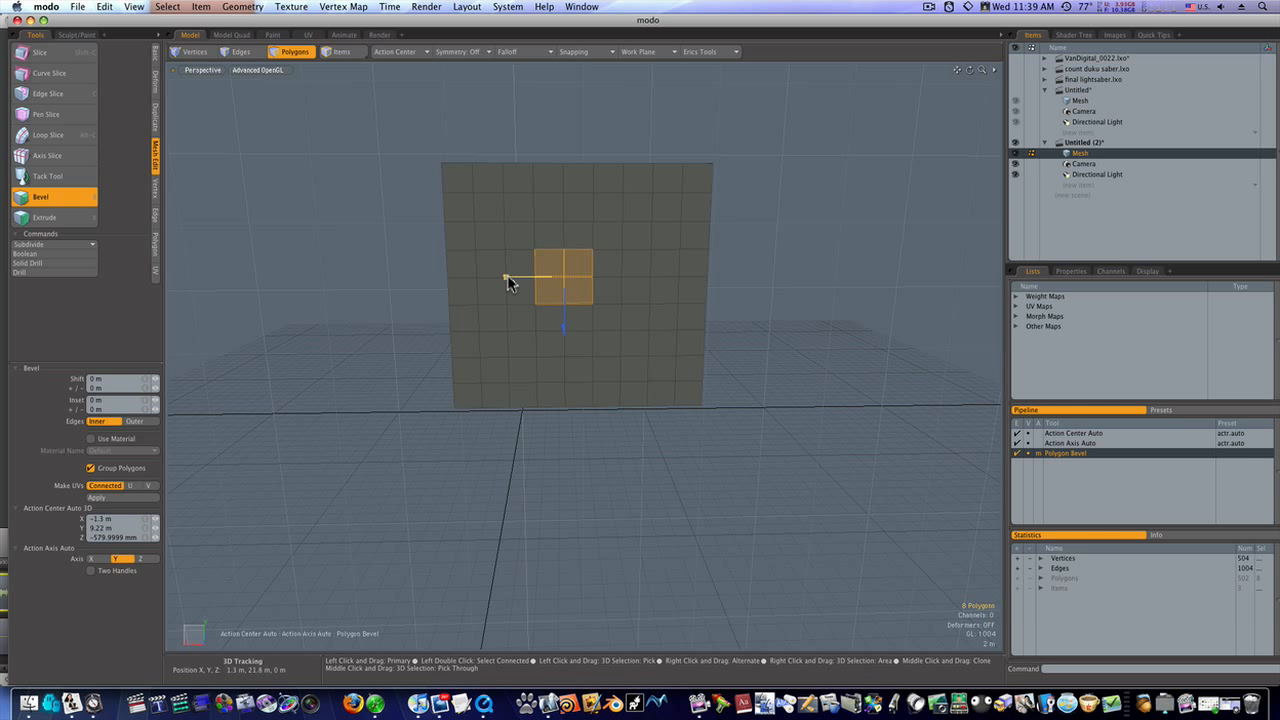
pyautogui.moveTo(506, 277); pyautogui.dragTo(522, 276)
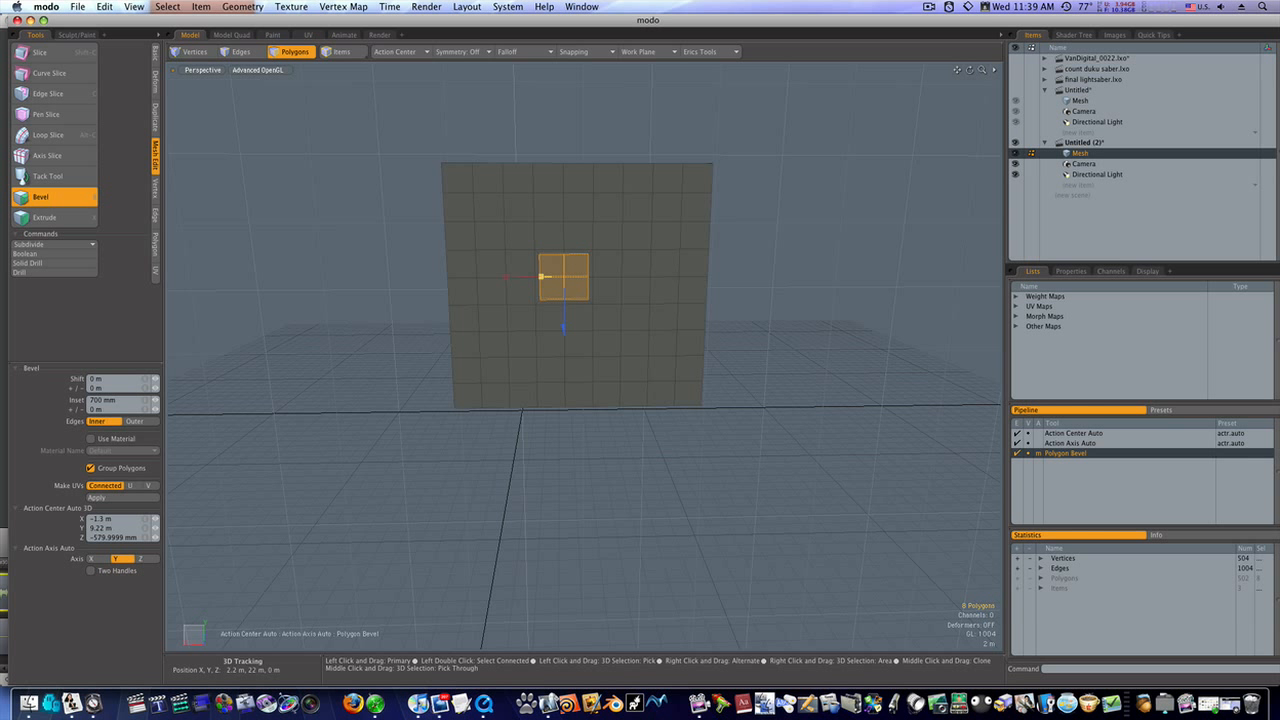
pyautogui.press('space')
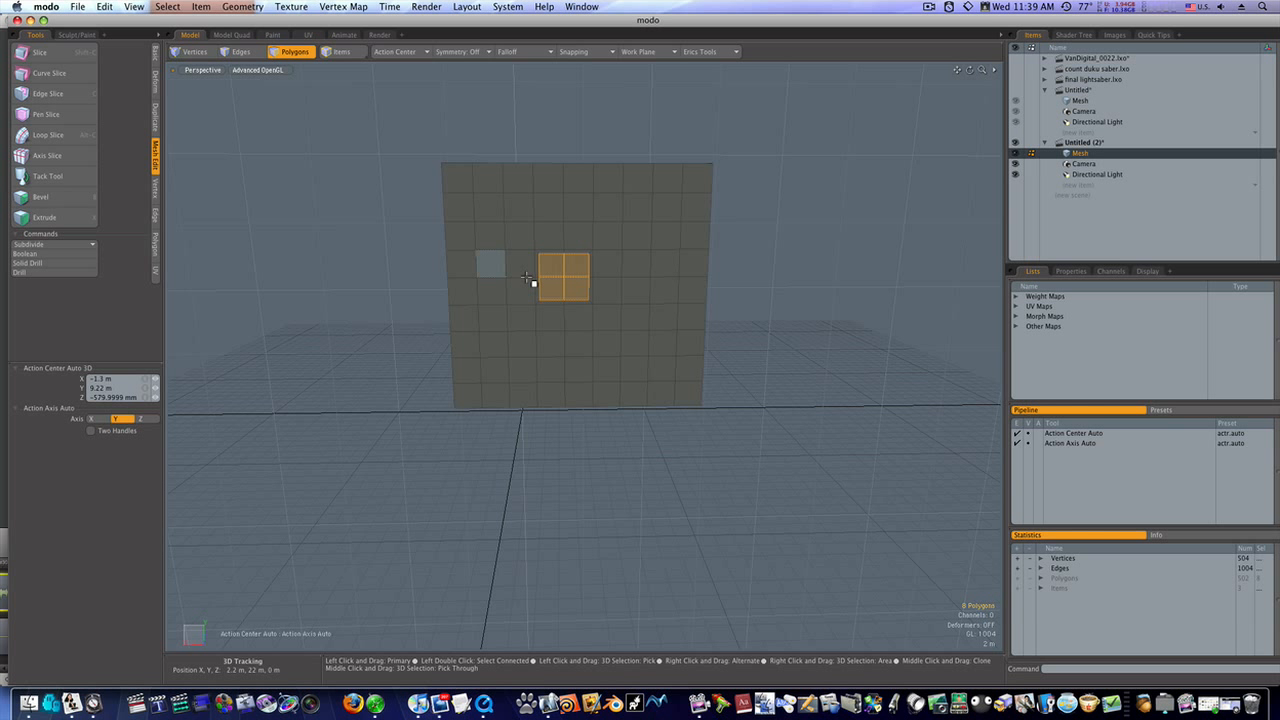
# Bridge the two inset polygon groups with 1 segment to cut a square hole through the slab
pyautogui.click(156, 126)
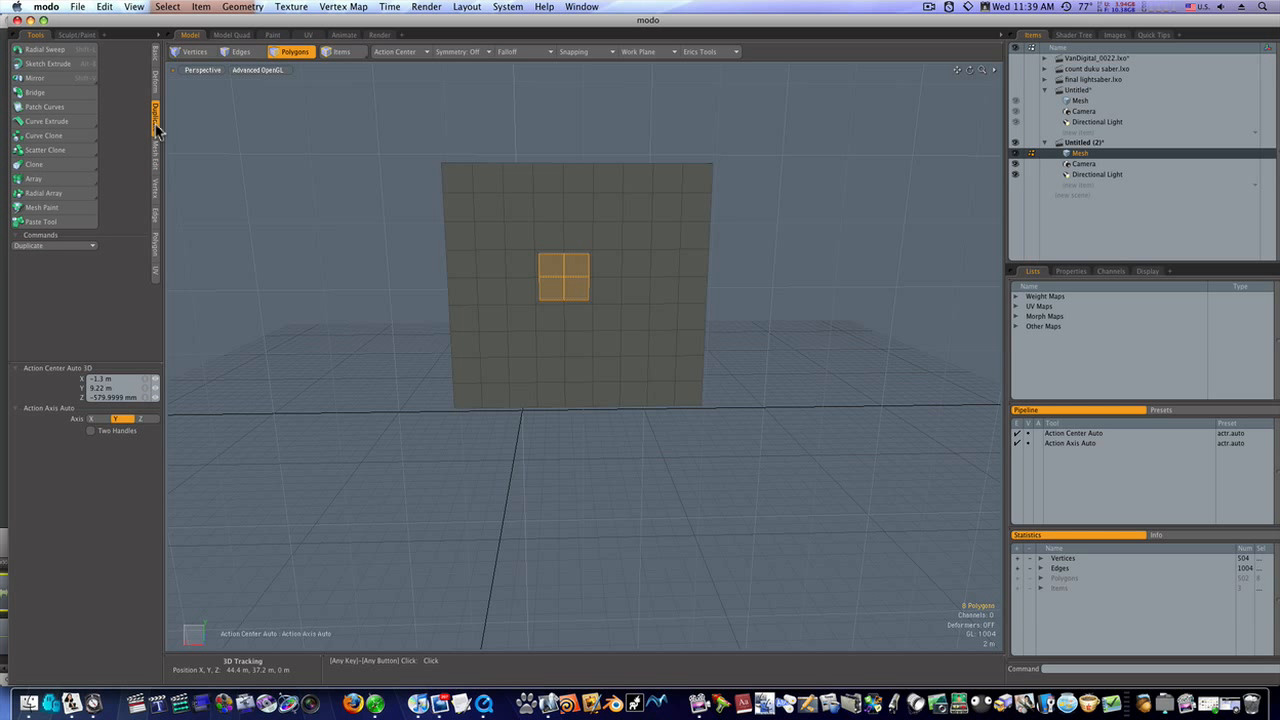
pyautogui.click(35, 92)
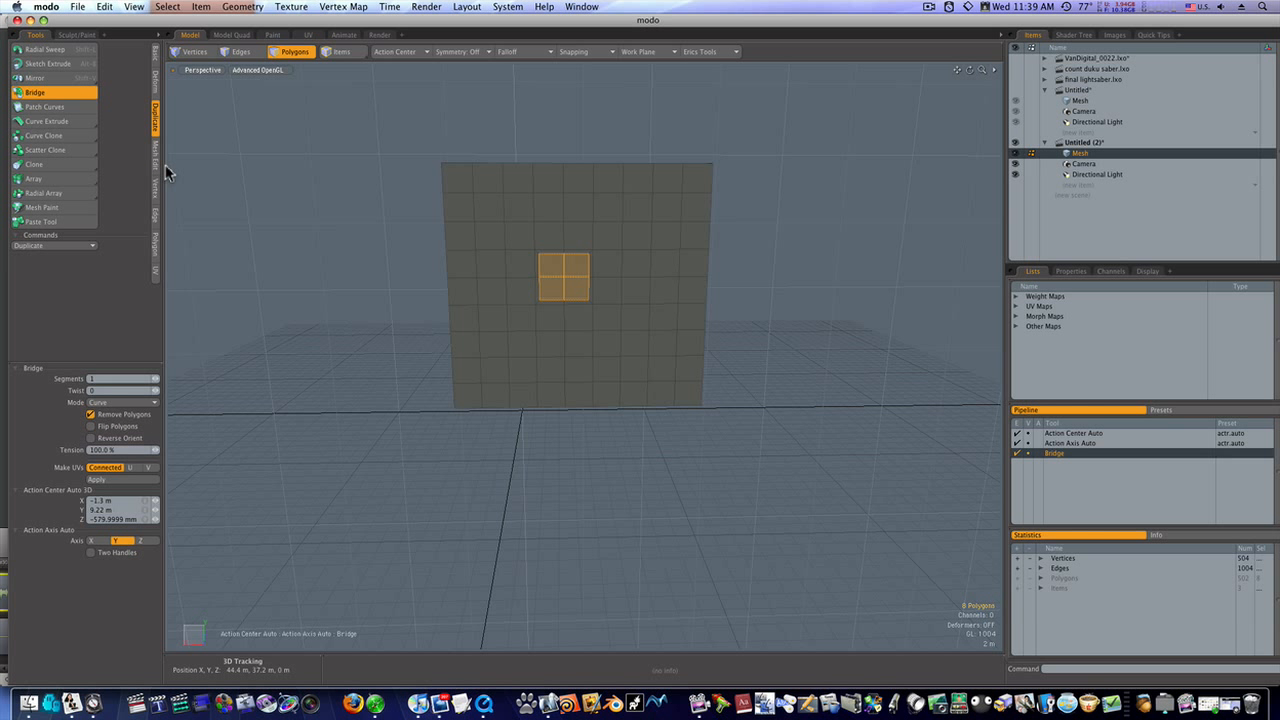
pyautogui.click(416, 276)
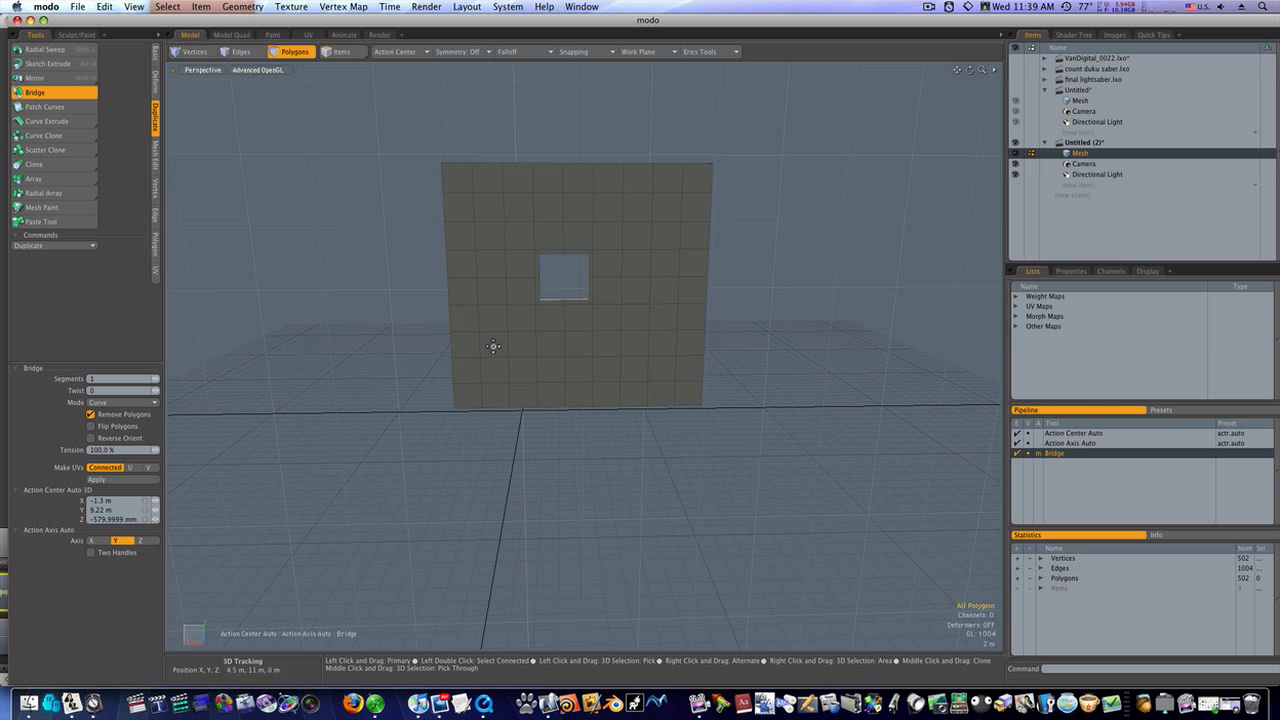
pyautogui.moveTo(504, 360)
pyautogui.keyDown('alt'); pyautogui.mouseDown()
pyautogui.moveTo(237, 400)
pyautogui.moveTo(443, 386)
pyautogui.moveTo(510, 366)
pyautogui.mouseUp(); pyautogui.keyUp('alt')
pyautogui.press('space')
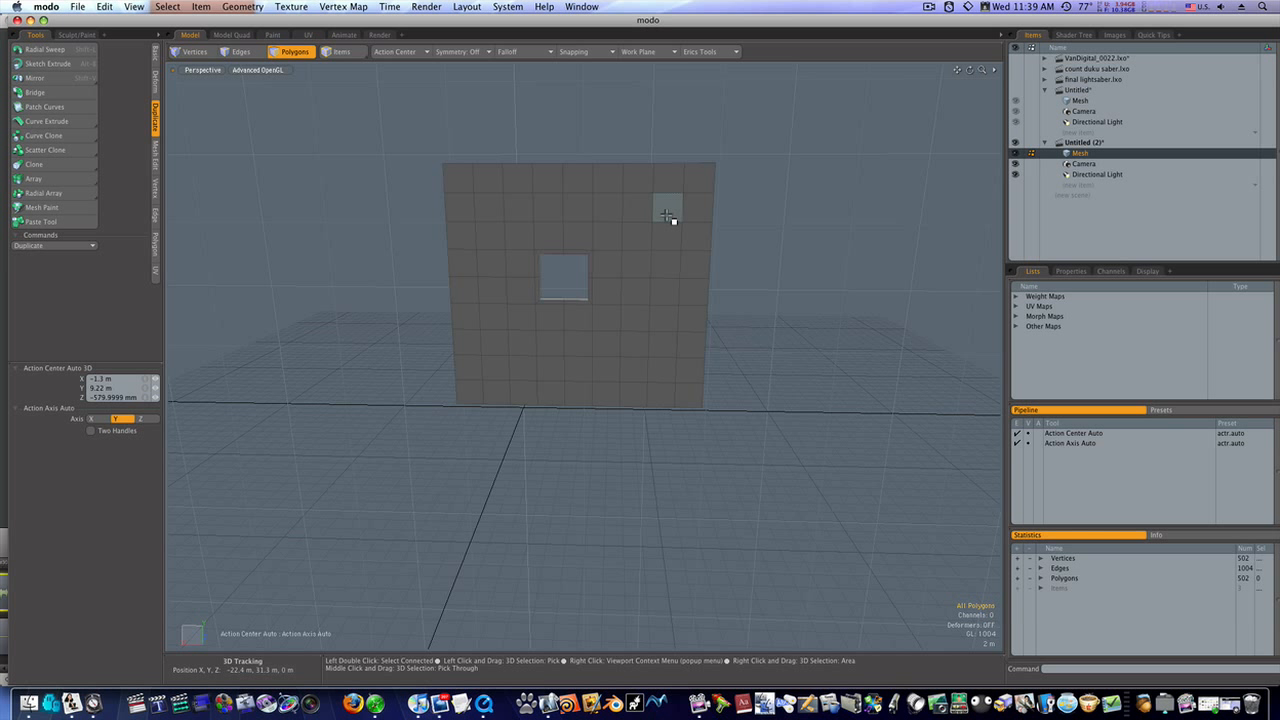
# Select a 2 by 2 block of polygons near the slab's upper corner and round it with the Perfect Circle script
pyautogui.moveTo(667, 215)
pyautogui.mouseDown()
pyautogui.moveTo(654, 214)
pyautogui.moveTo(664, 236)
pyautogui.mouseUp()
pyautogui.click(703, 53)
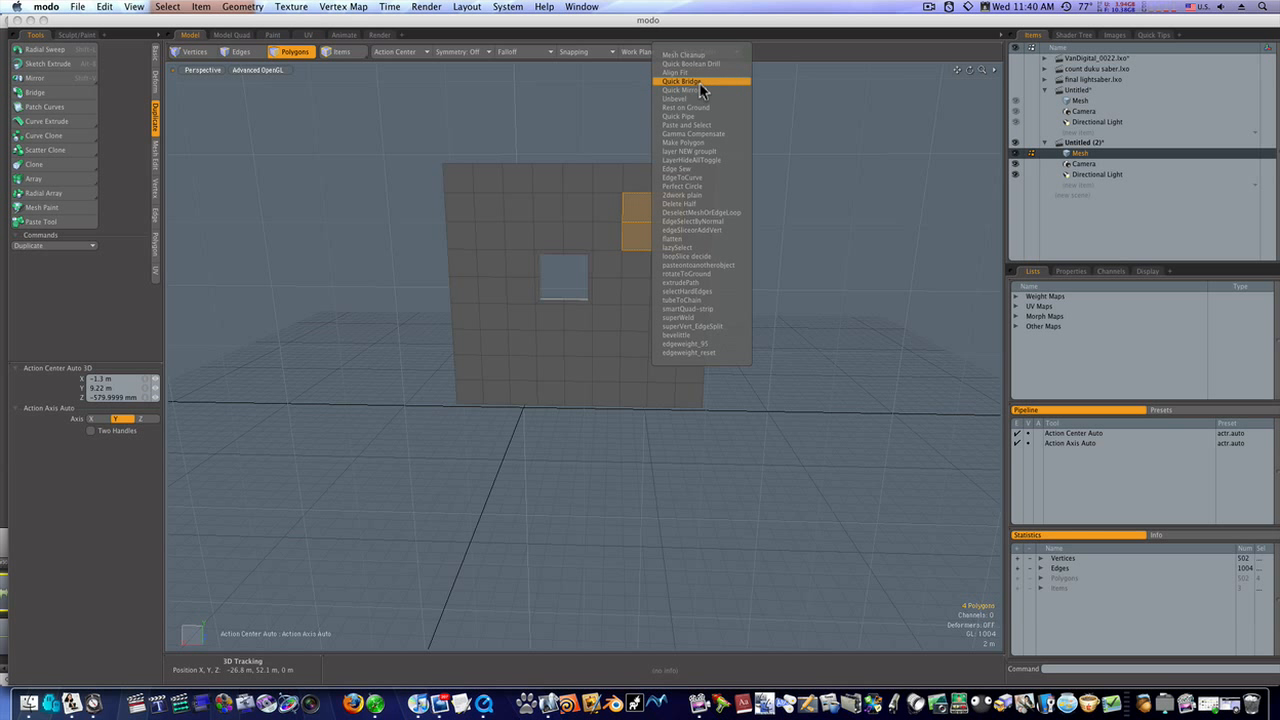
pyautogui.click(680, 186)
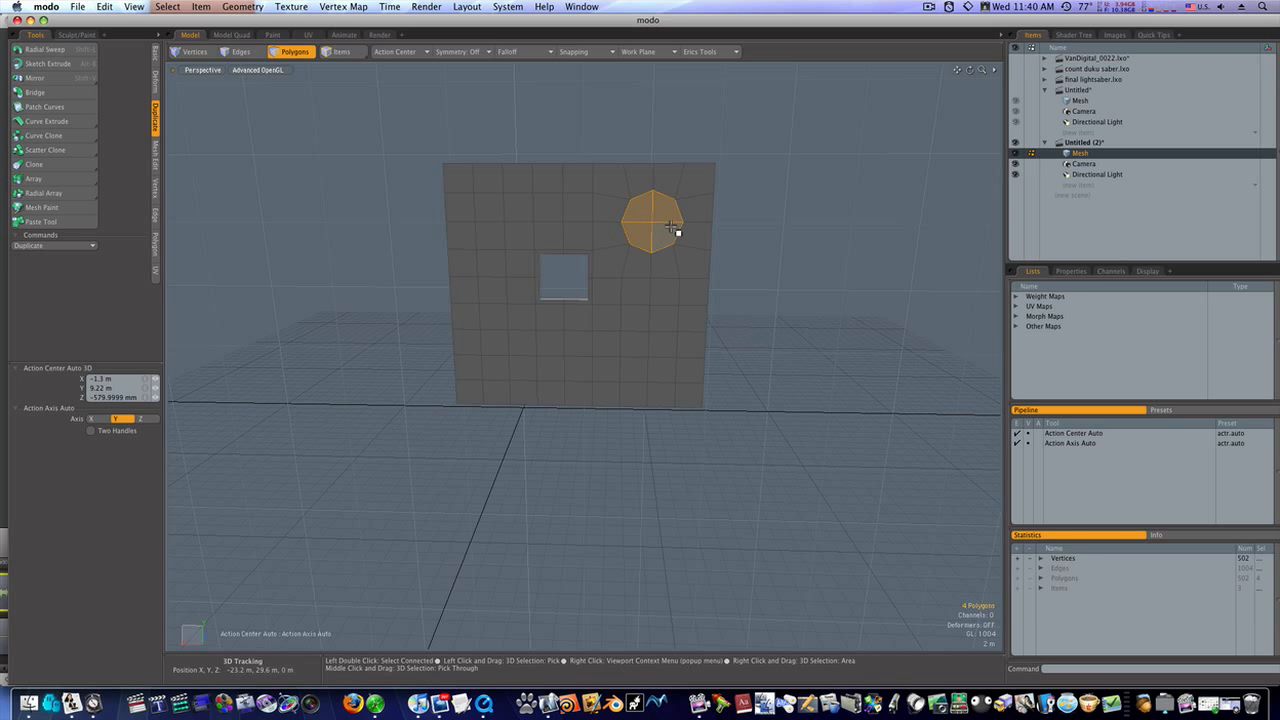
# Round the matching four polygons on the slab's opposite face with the Perfect Circle script
pyautogui.keyDown('alt'); pyautogui.moveTo(694, 214); pyautogui.dragTo(400, 229); pyautogui.keyUp('alt')
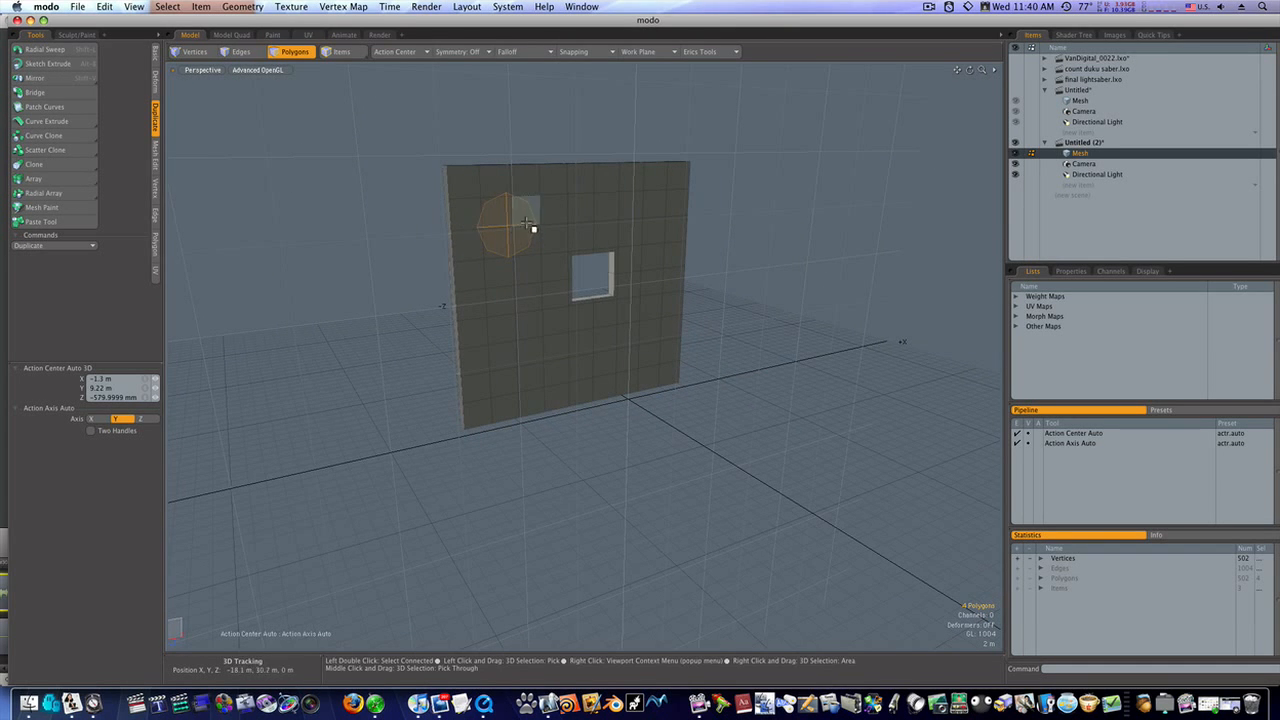
pyautogui.moveTo(531, 214)
pyautogui.mouseDown()
pyautogui.moveTo(502, 243)
pyautogui.moveTo(519, 247)
pyautogui.mouseUp()
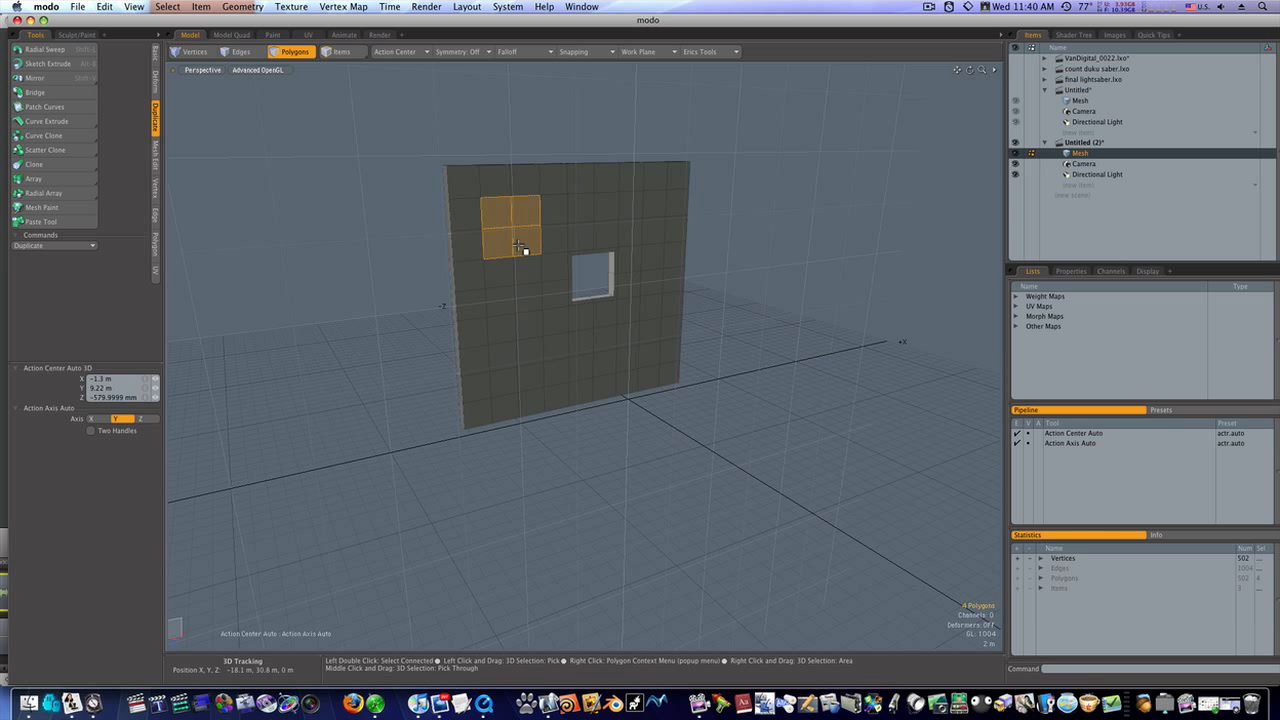
pyautogui.click(699, 52)
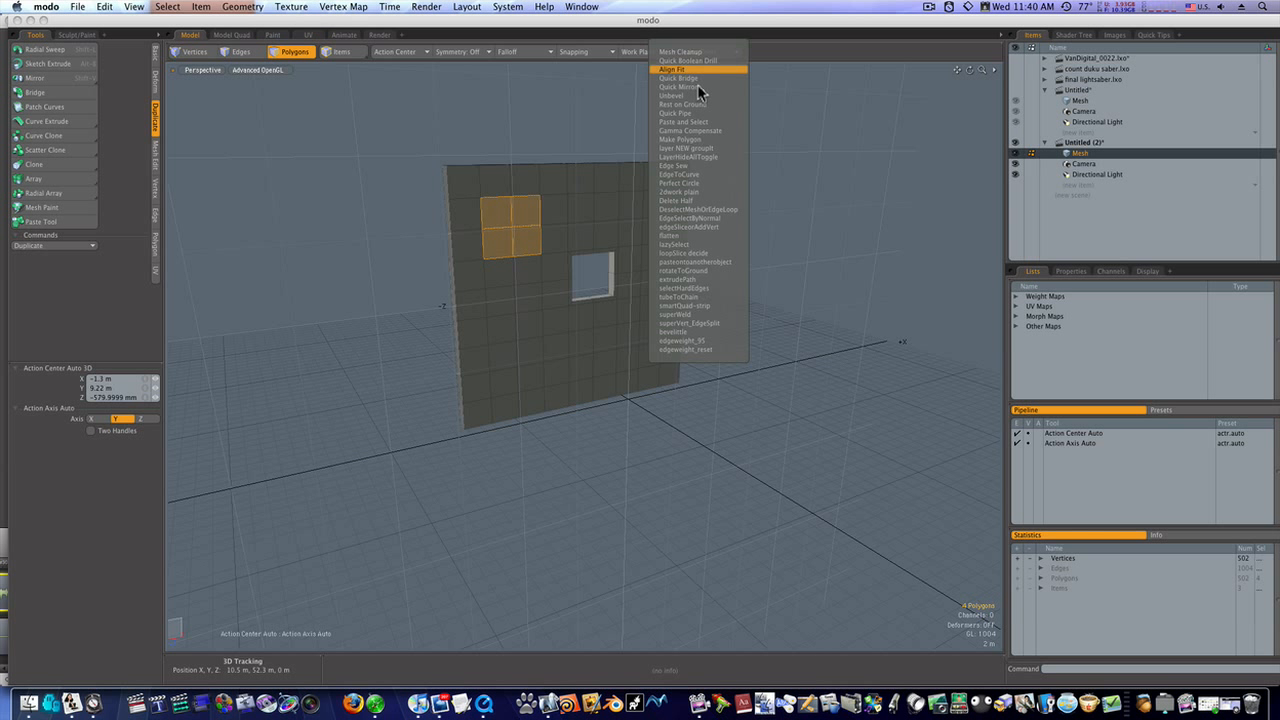
pyautogui.click(693, 184)
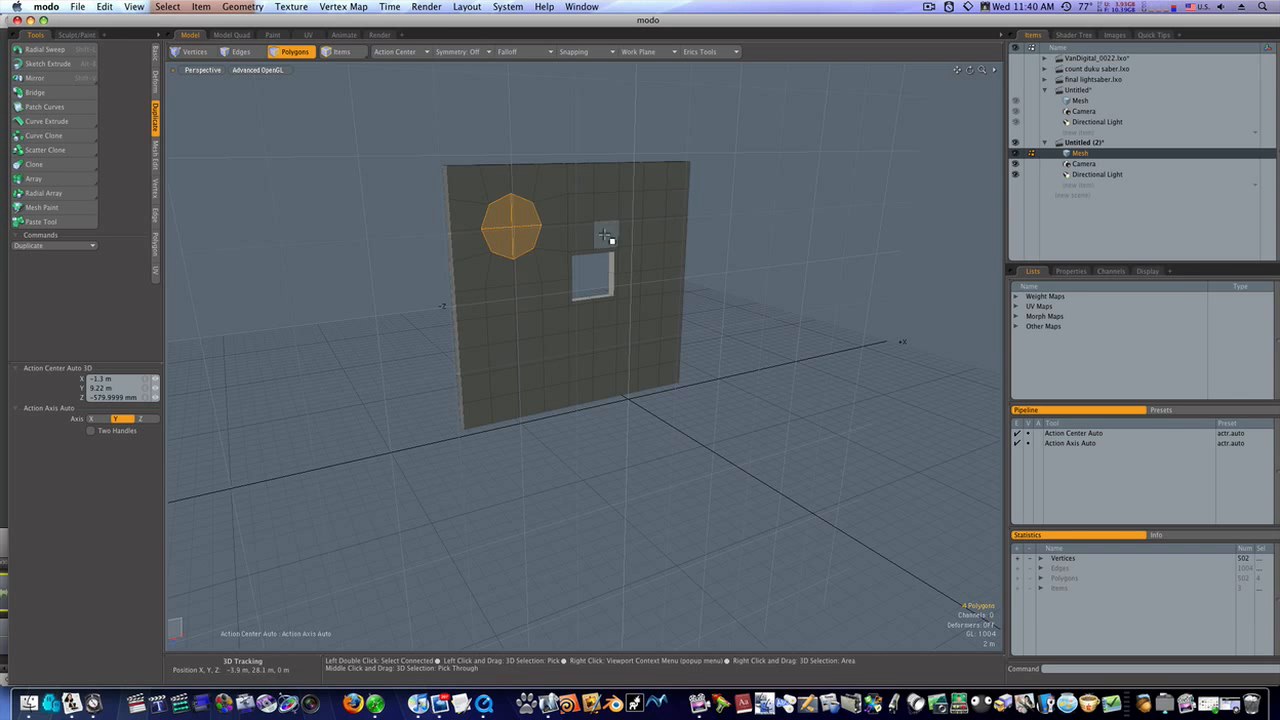
# Add the opposite face's four rounded polygons to the selection and bevel both circles with a 680 mm inset and no shift
pyautogui.keyDown('alt'); pyautogui.moveTo(605, 236); pyautogui.dragTo(855, 217); pyautogui.keyUp('alt')
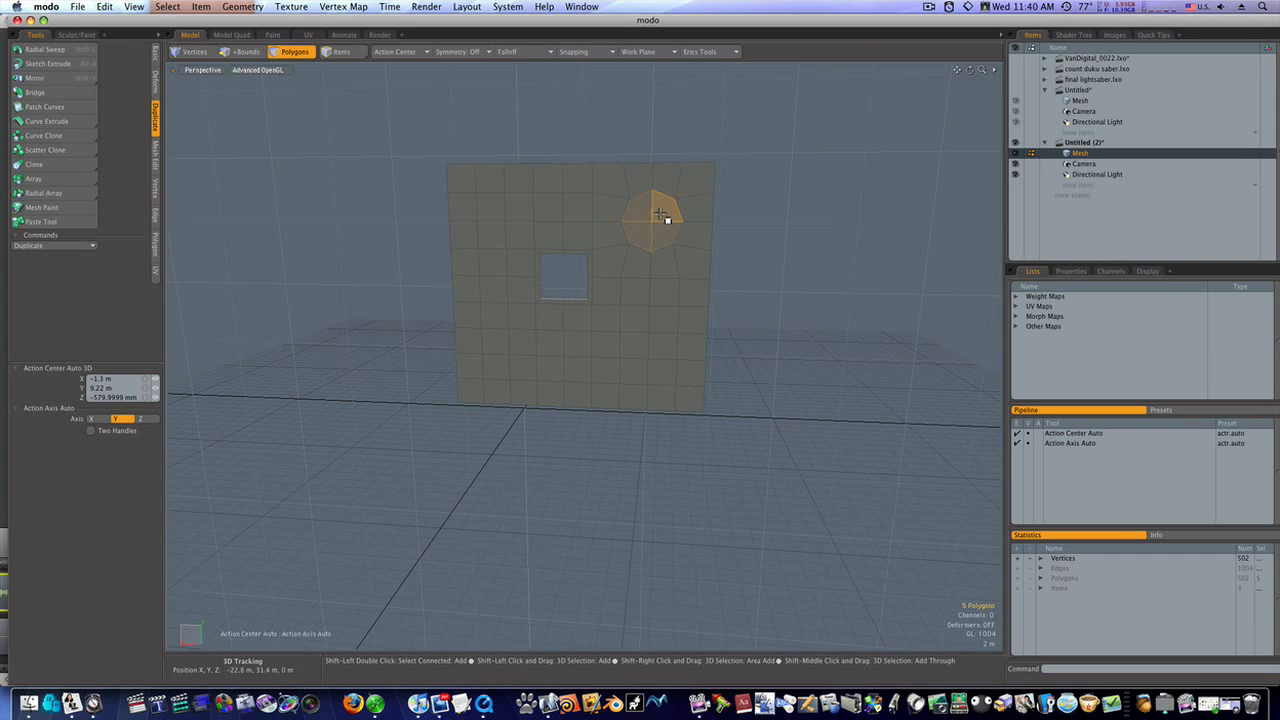
pyautogui.moveTo(660, 213)
pyautogui.keyDown('shift'); pyautogui.mouseDown()
pyautogui.moveTo(649, 229)
pyautogui.moveTo(663, 240)
pyautogui.moveTo(626, 220)
pyautogui.mouseUp(); pyautogui.keyUp('shift')
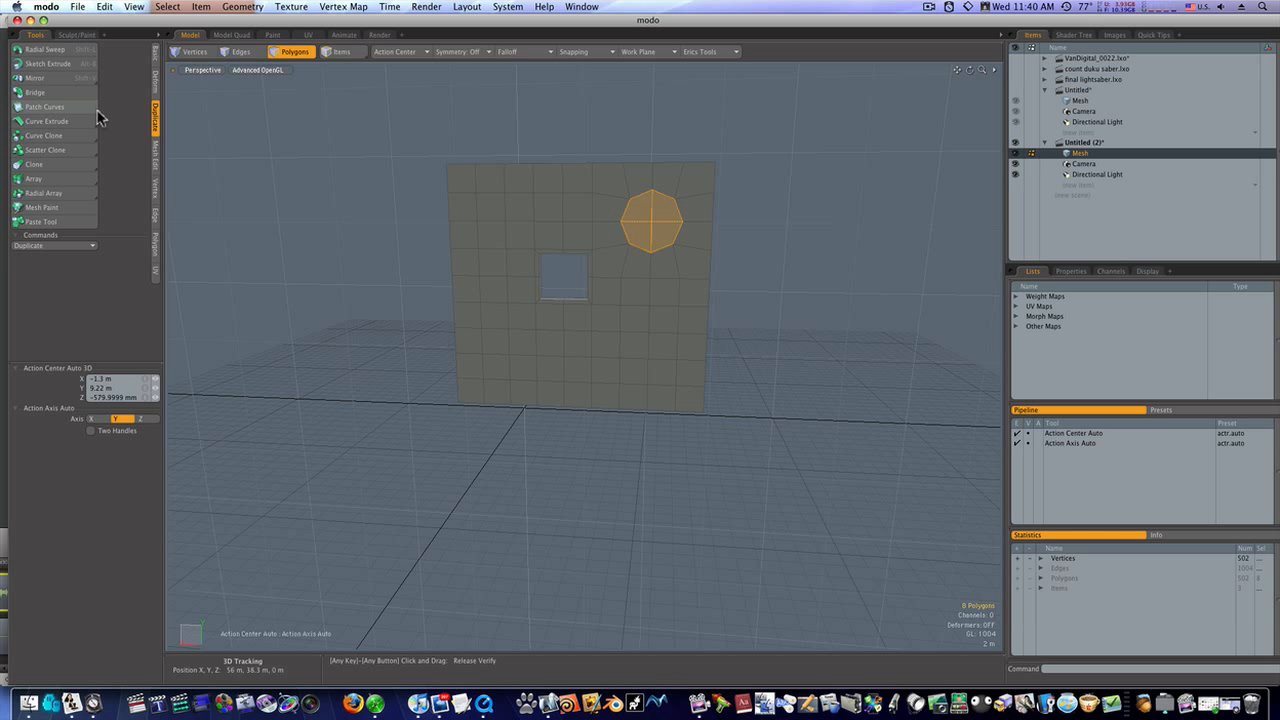
pyautogui.press('b')
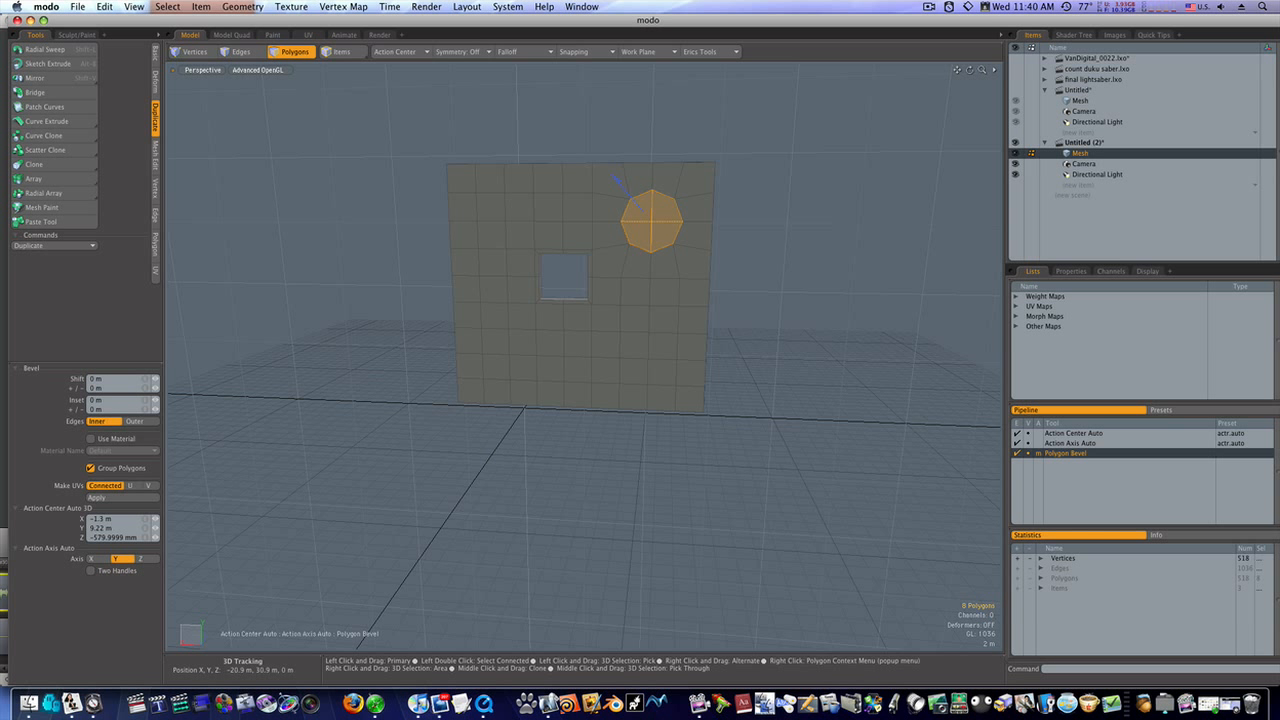
pyautogui.click(655, 222)
pyautogui.keyDown('alt'); pyautogui.moveTo(658, 210); pyautogui.dragTo(569, 299); pyautogui.keyUp('alt')
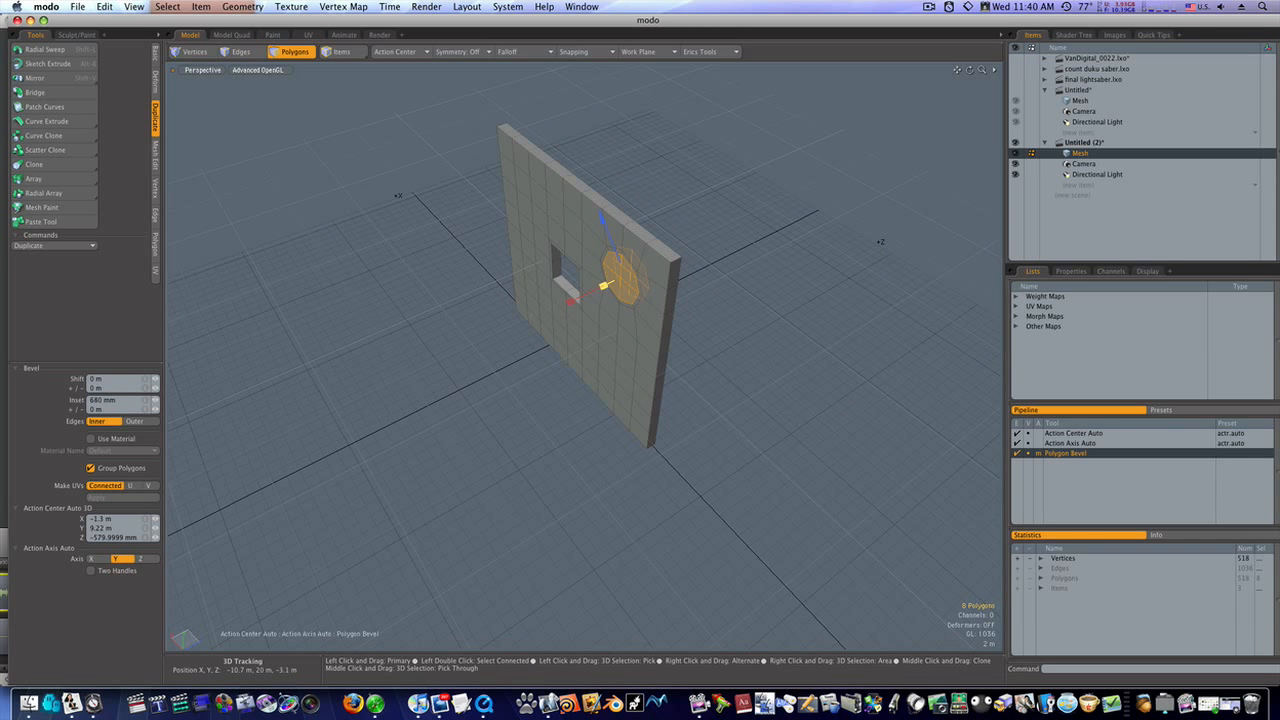
pyautogui.press('space')
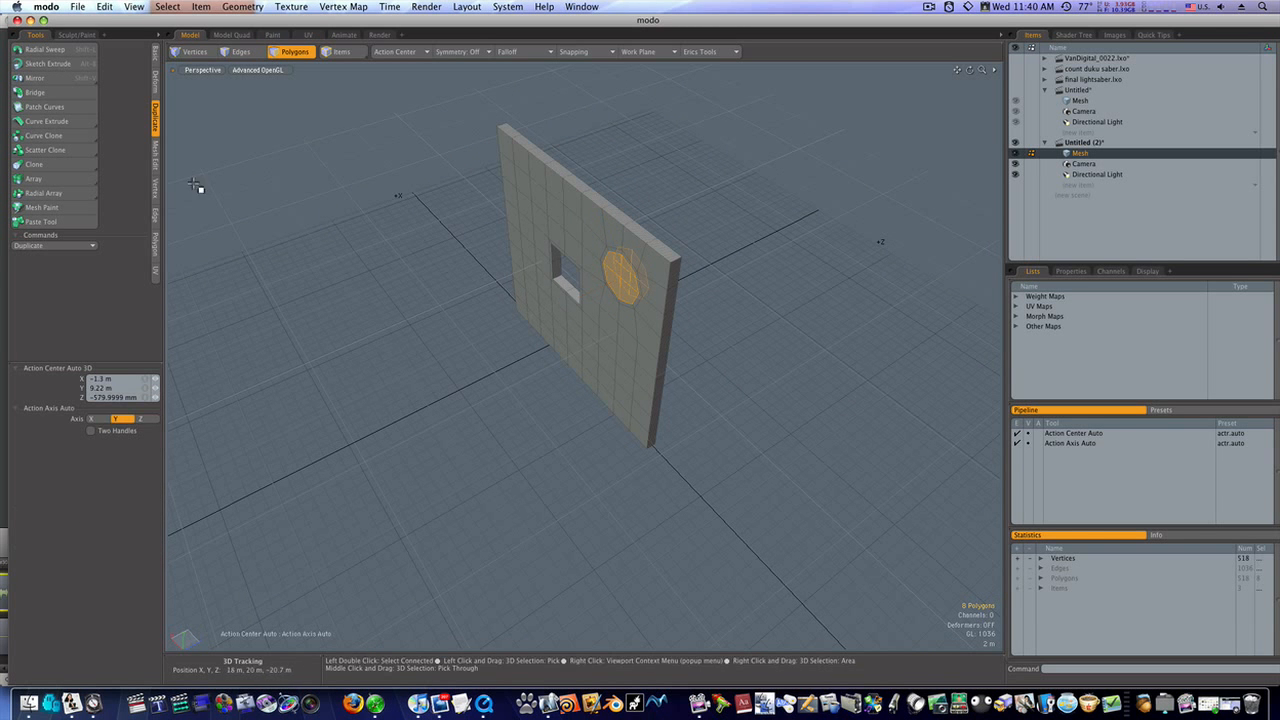
# Bridge the two inset circles with 1 segment to cut a round hole, and check it with subdivision smoothing on and off
pyautogui.click(81, 93)
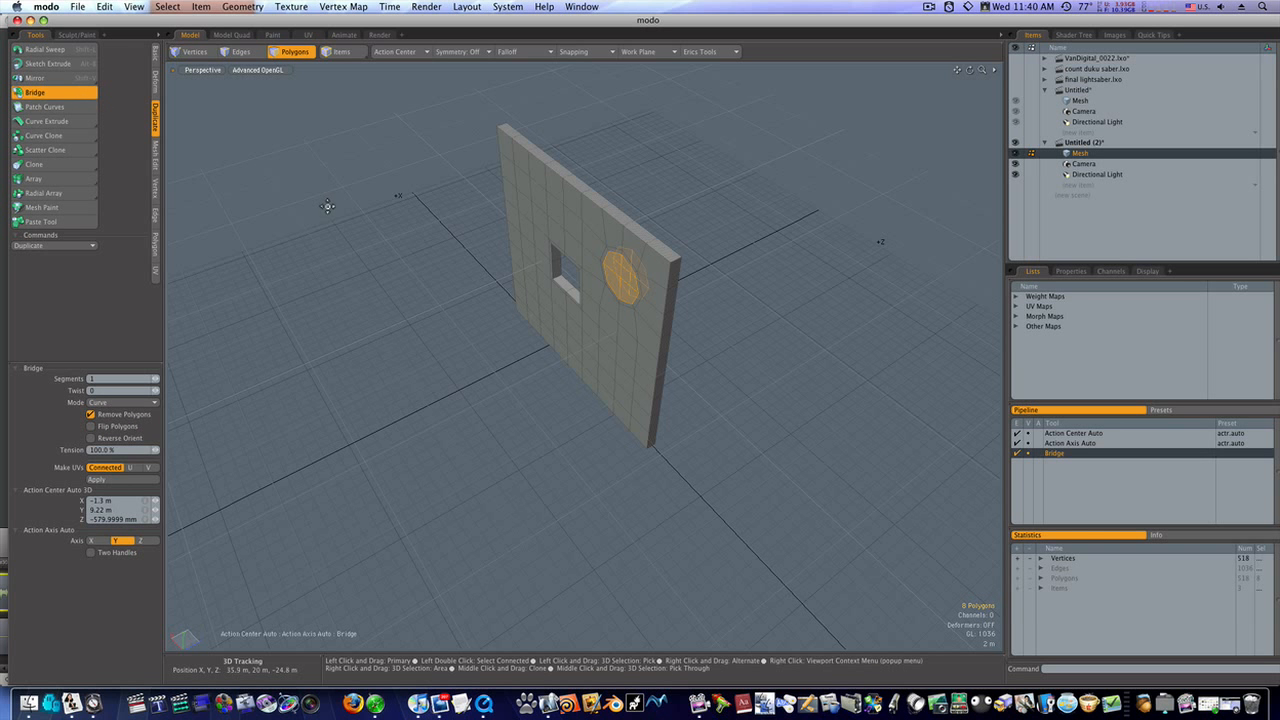
pyautogui.click(552, 341)
pyautogui.keyDown('alt'); pyautogui.moveTo(552, 347); pyautogui.dragTo(643, 277); pyautogui.keyUp('alt')
pyautogui.press('Tab')
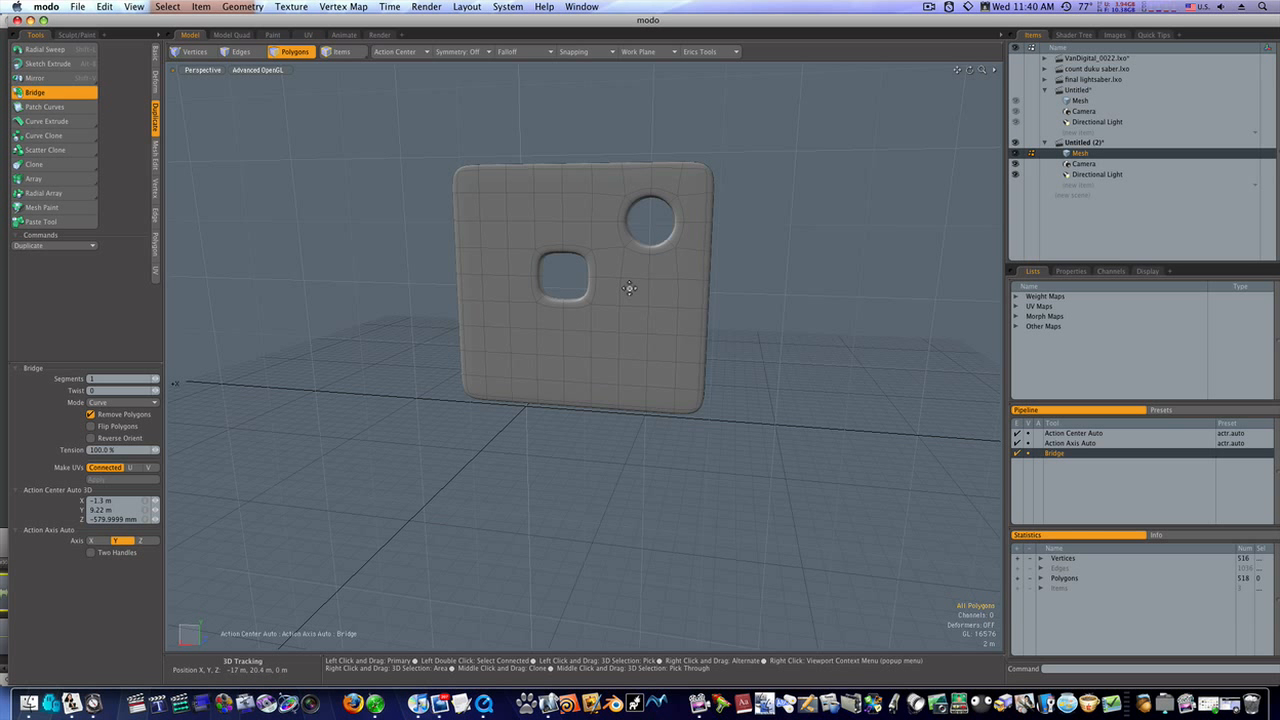
pyautogui.press('Tab')
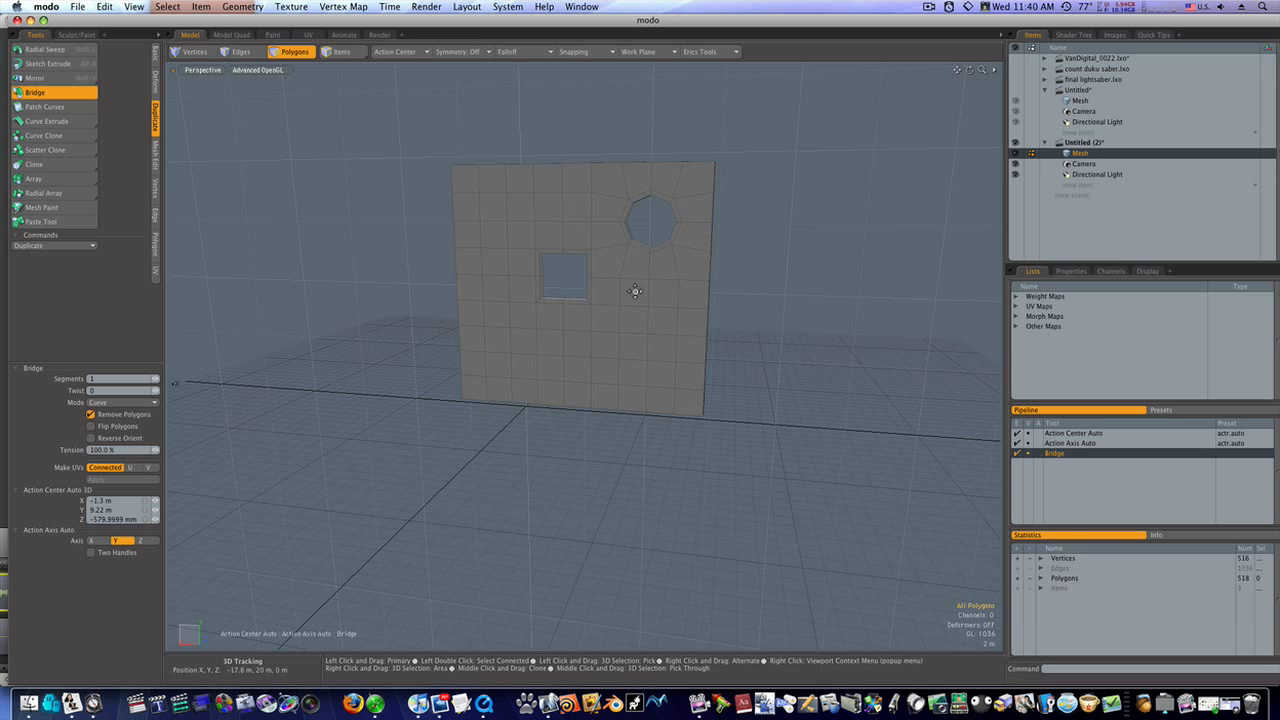
# Select the polygon above the square hole on the slab's face and align the work plane to it
pyautogui.keyDown('alt'); pyautogui.moveTo(634, 280); pyautogui.dragTo(714, 331); pyautogui.keyUp('alt')
pyautogui.click(669, 55)
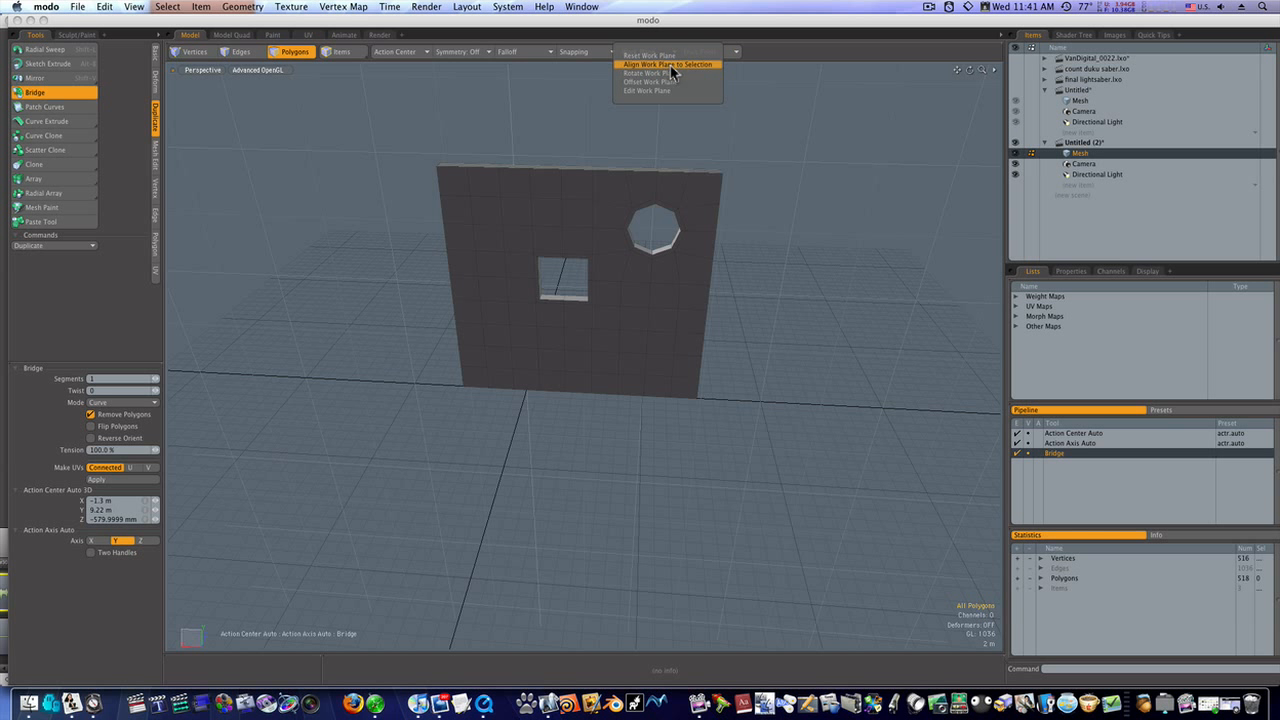
pyautogui.click(666, 52)
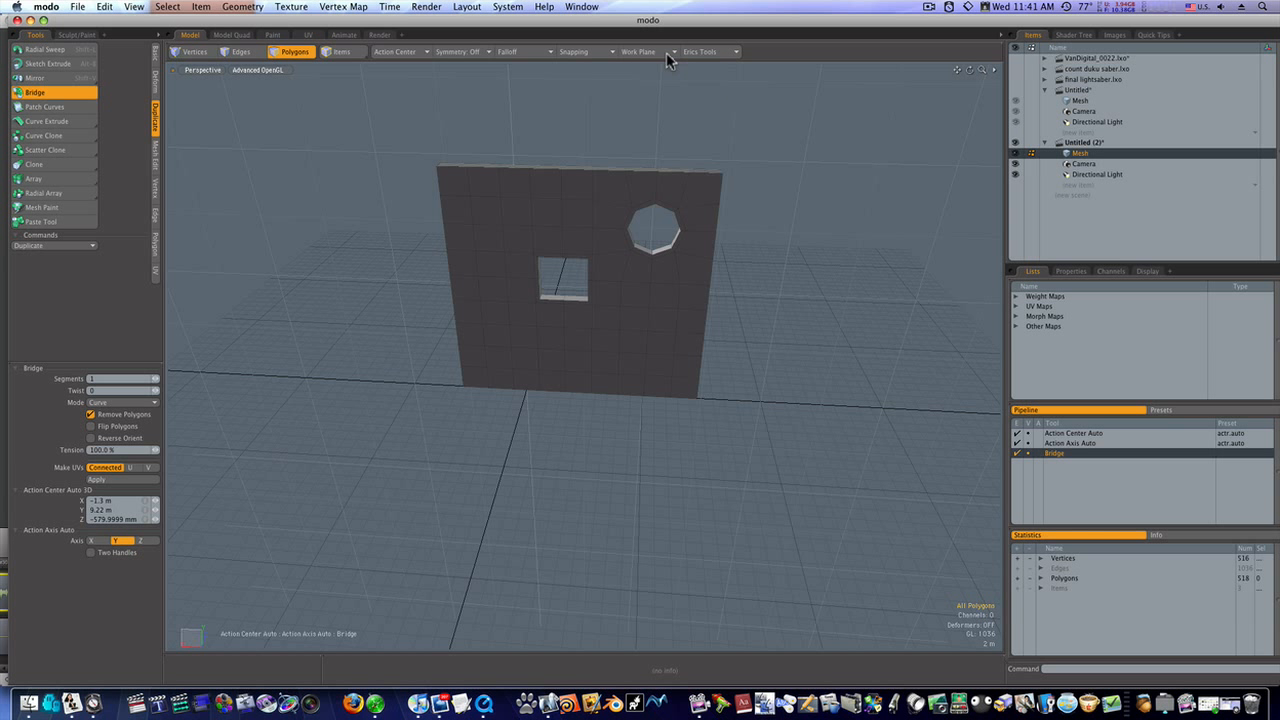
pyautogui.press('space')
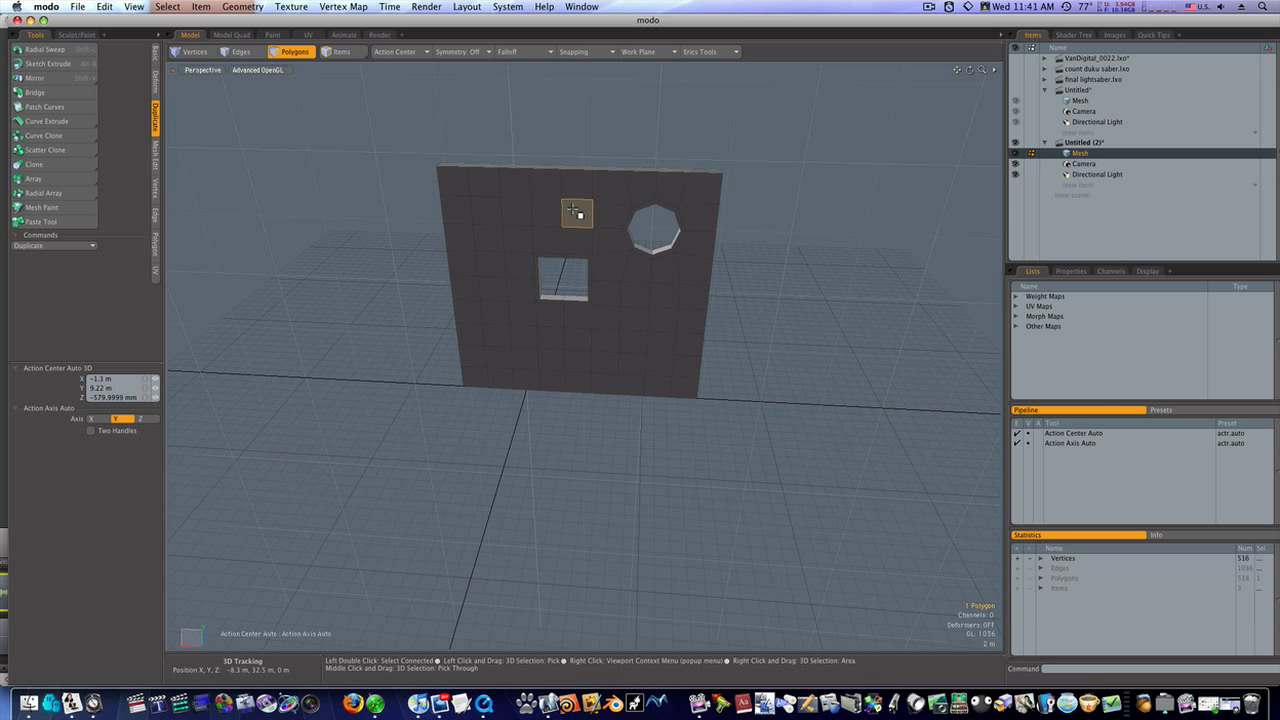
pyautogui.click(640, 51)
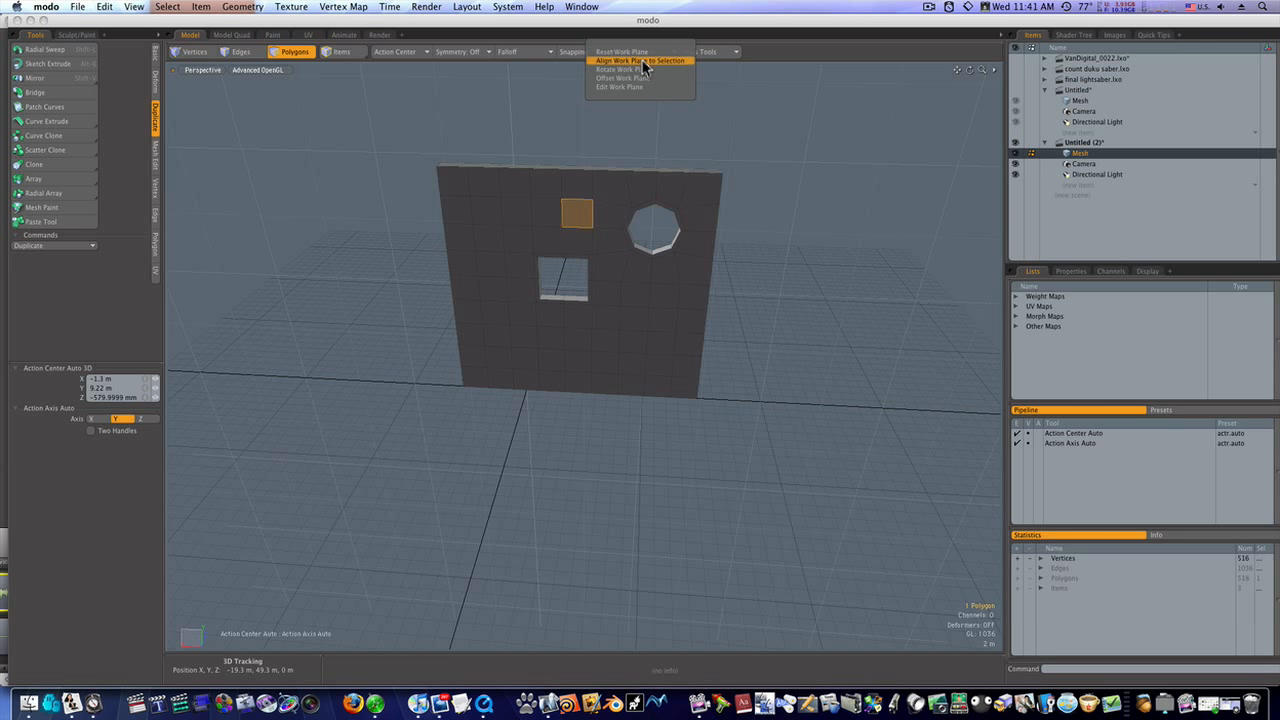
pyautogui.click(643, 61)
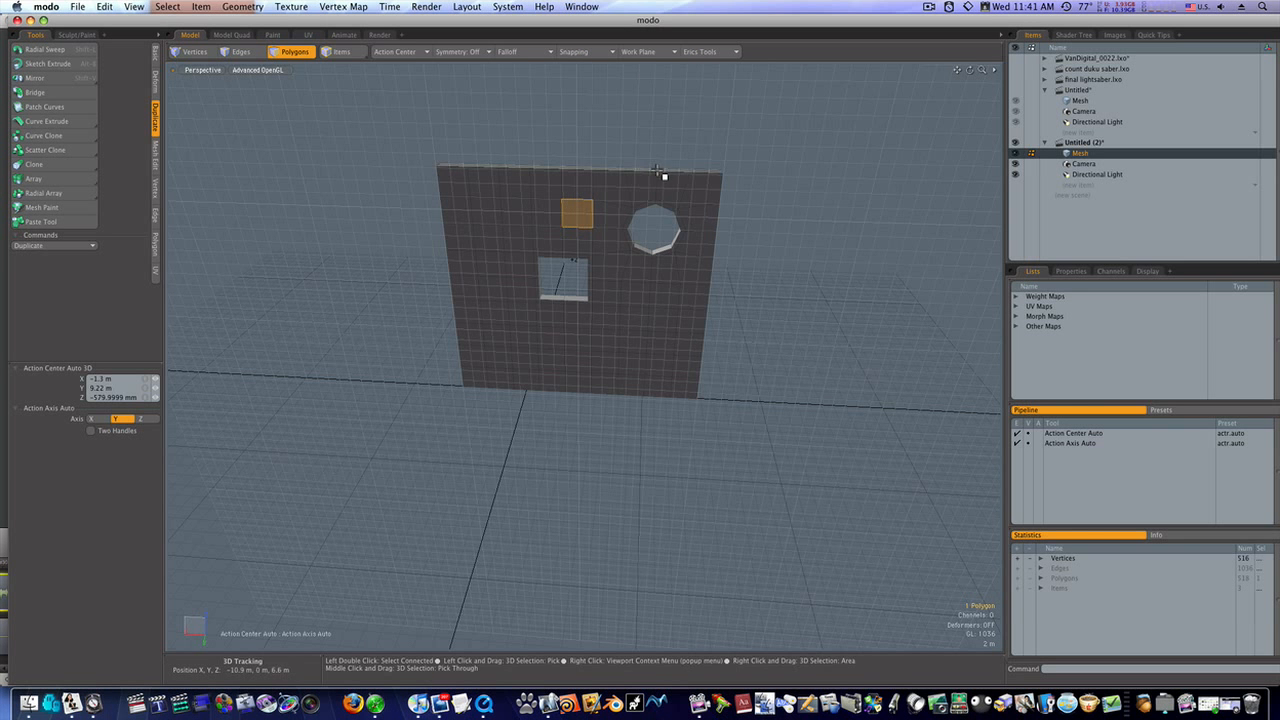
pyautogui.keyDown('alt'); pyautogui.moveTo(751, 200); pyautogui.dragTo(771, 181); pyautogui.keyUp('alt')
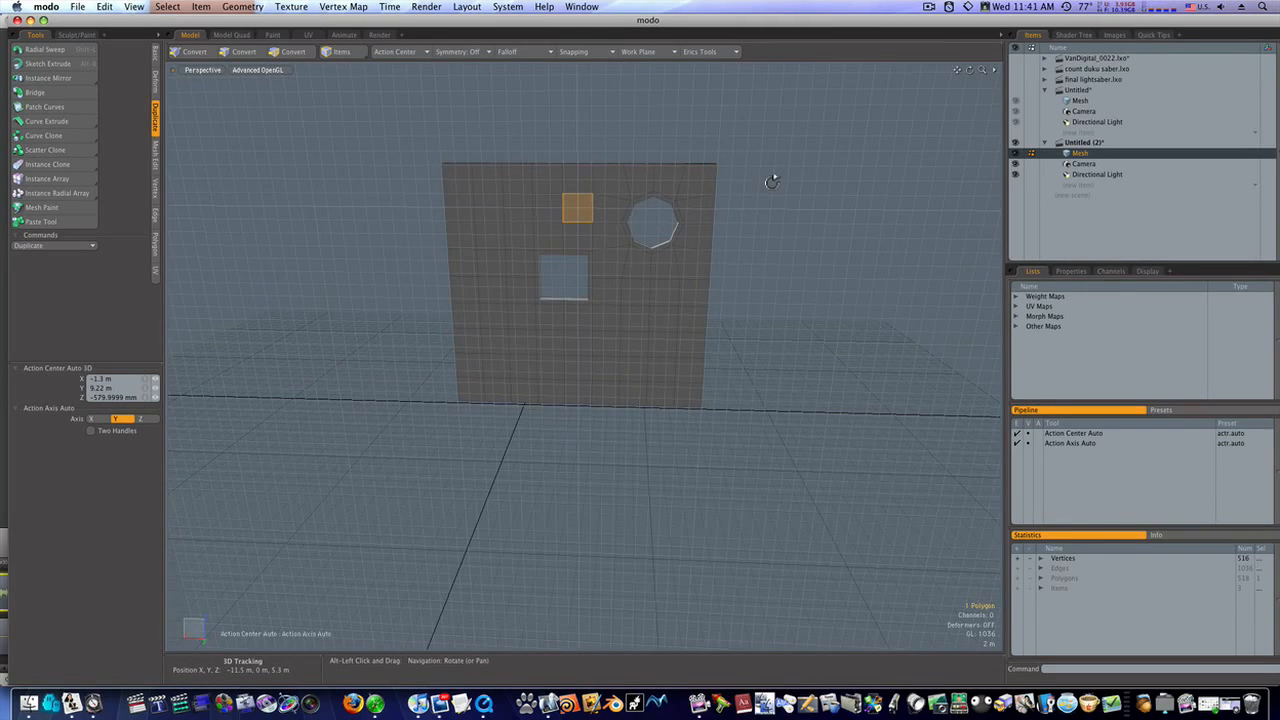
# Reset the work plane to its default orientation
pyautogui.click(720, 53)
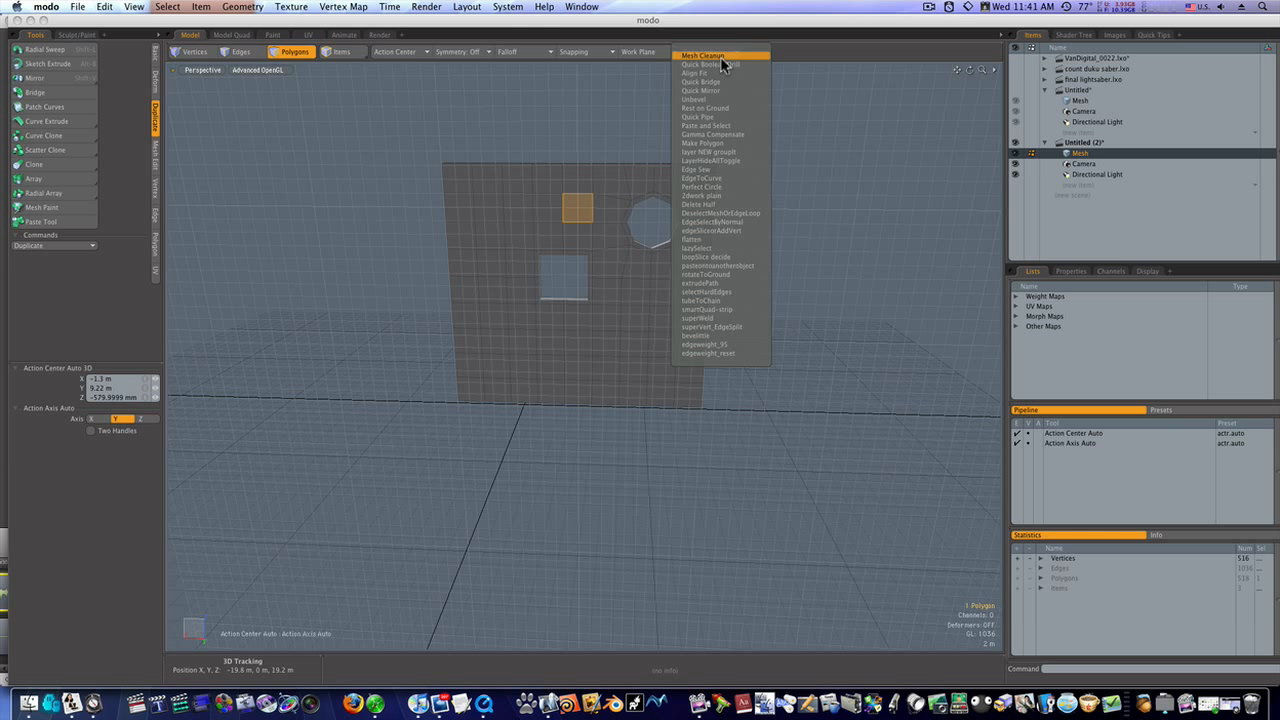
pyautogui.click(664, 56)
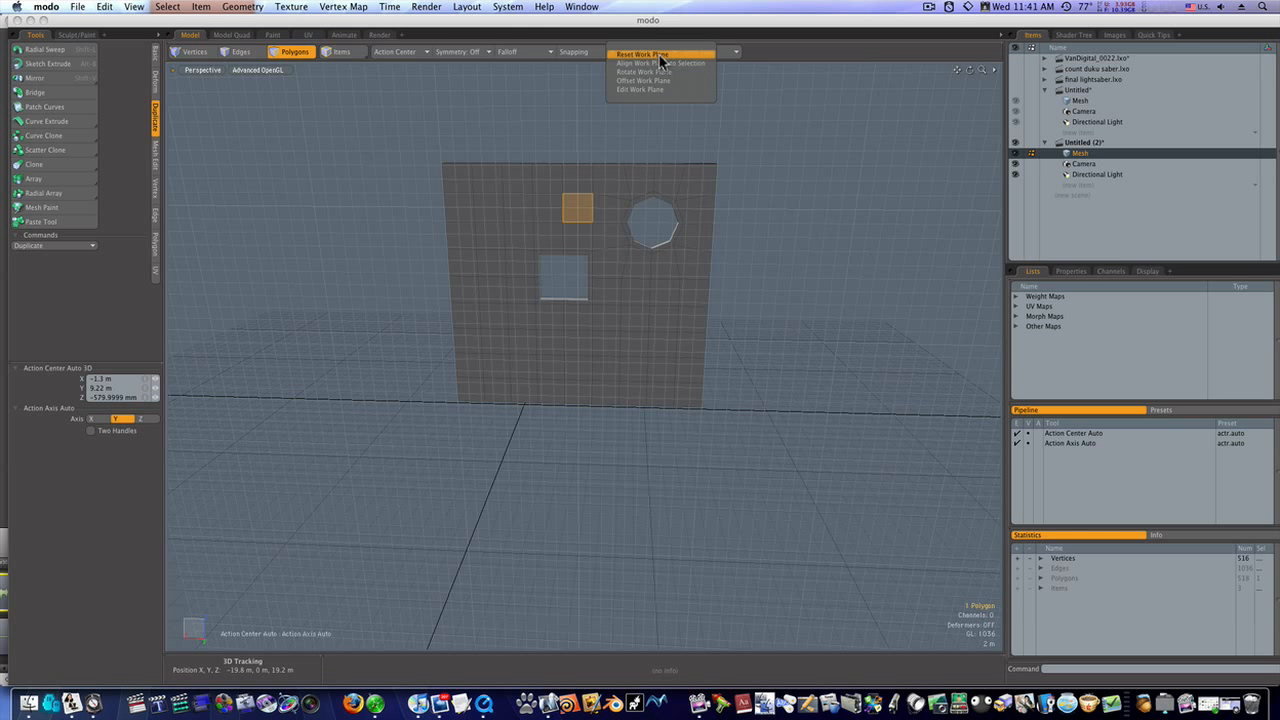
pyautogui.click(661, 63)
pyautogui.keyDown('alt'); pyautogui.moveTo(648, 325); pyautogui.dragTo(669, 406); pyautogui.keyUp('alt')
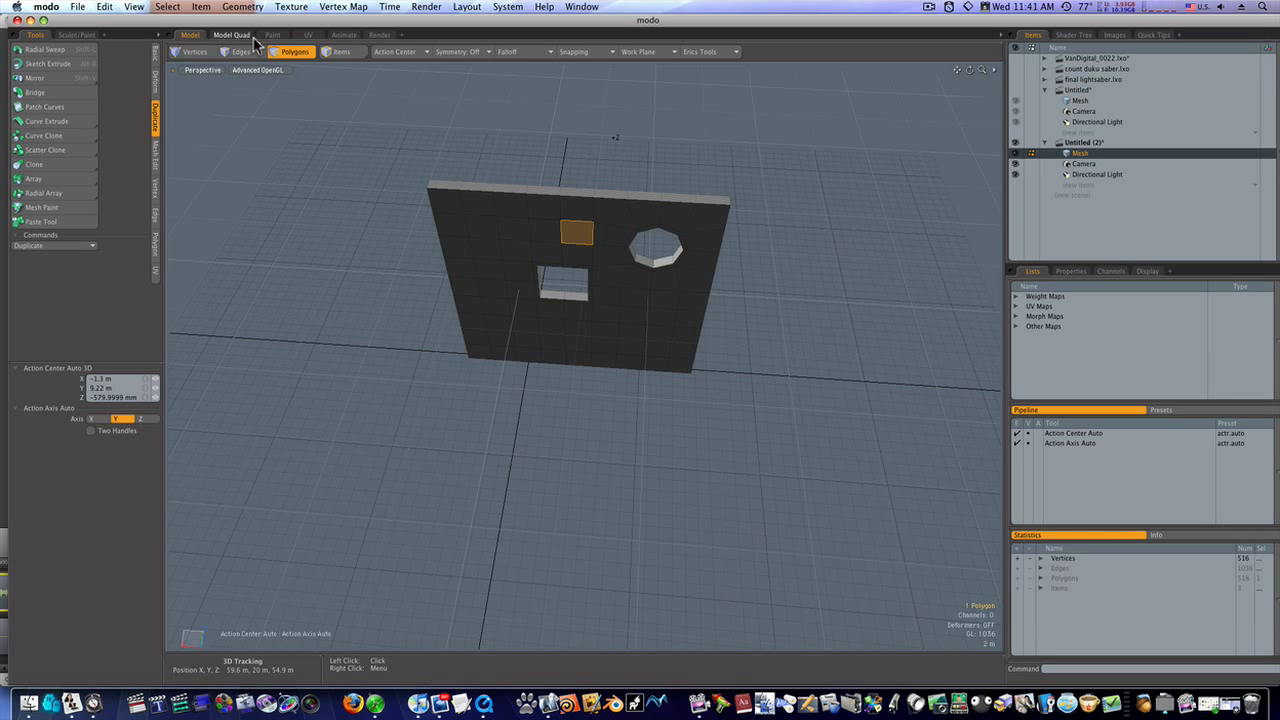
pyautogui.keyDown('alt'); pyautogui.moveTo(443, 306); pyautogui.dragTo(446, 243); pyautogui.keyUp('alt')
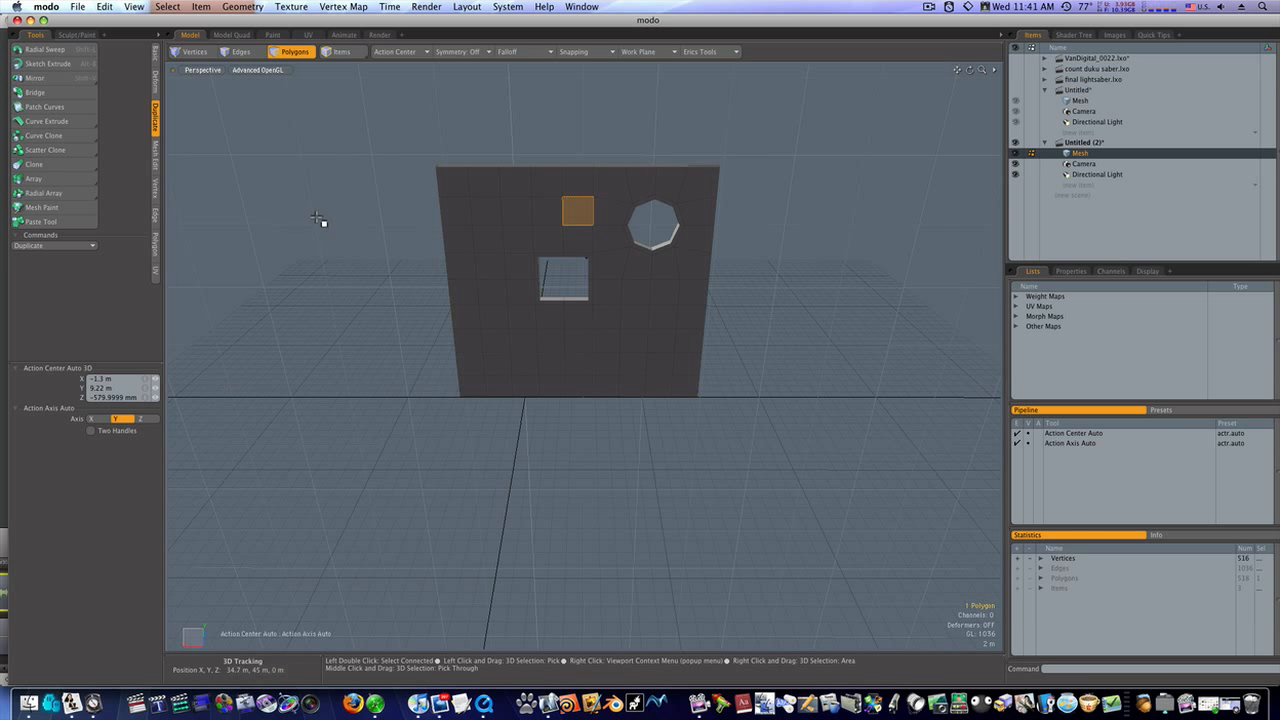